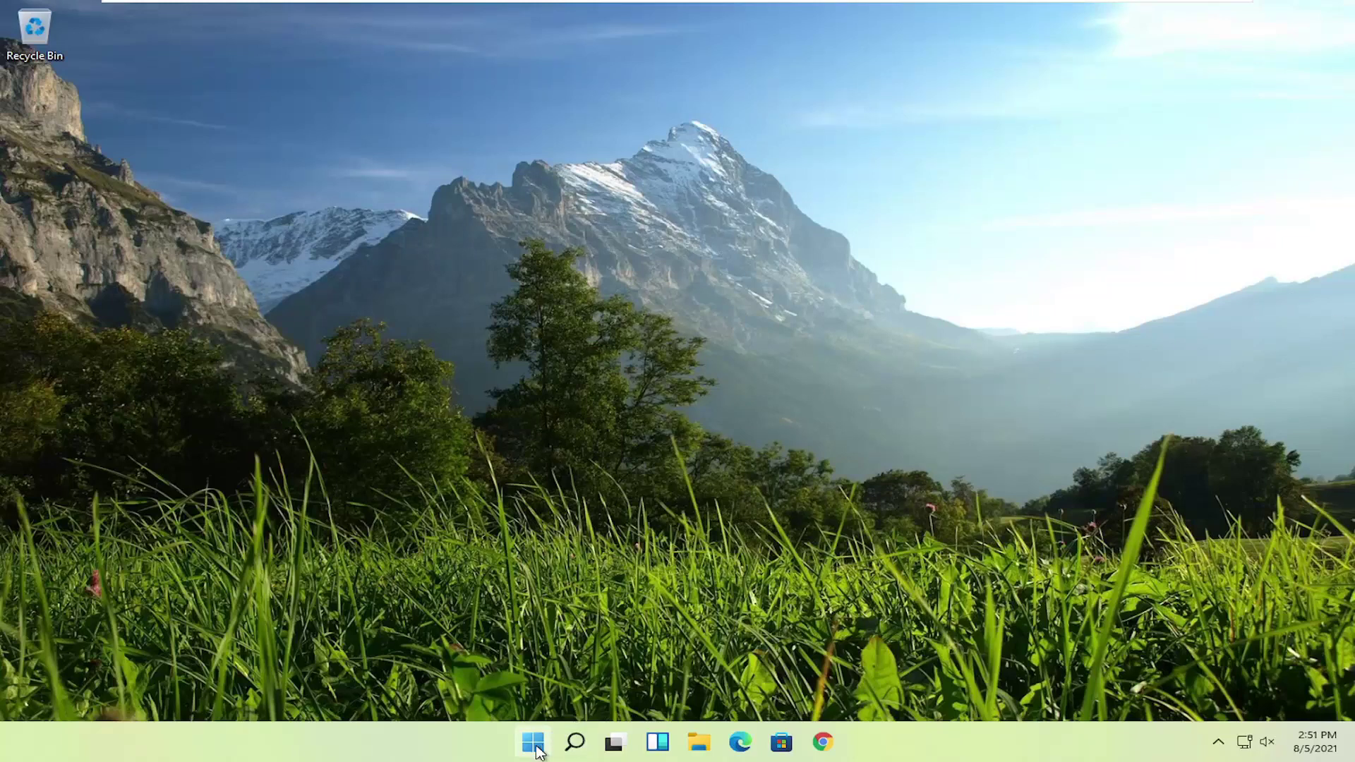
# Open Task Manager and display the list of startup programs.
pyautogui.rightClick(533, 741)
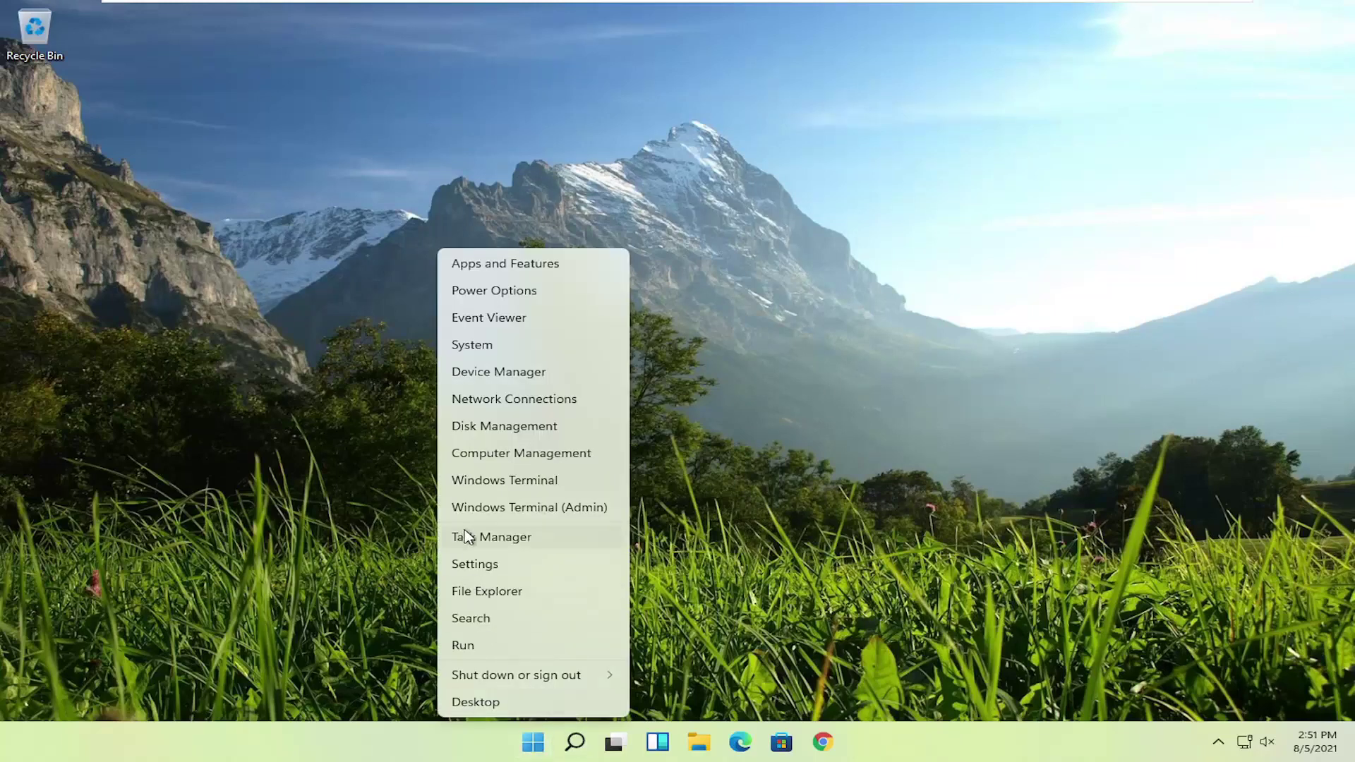
pyautogui.click(516, 538)
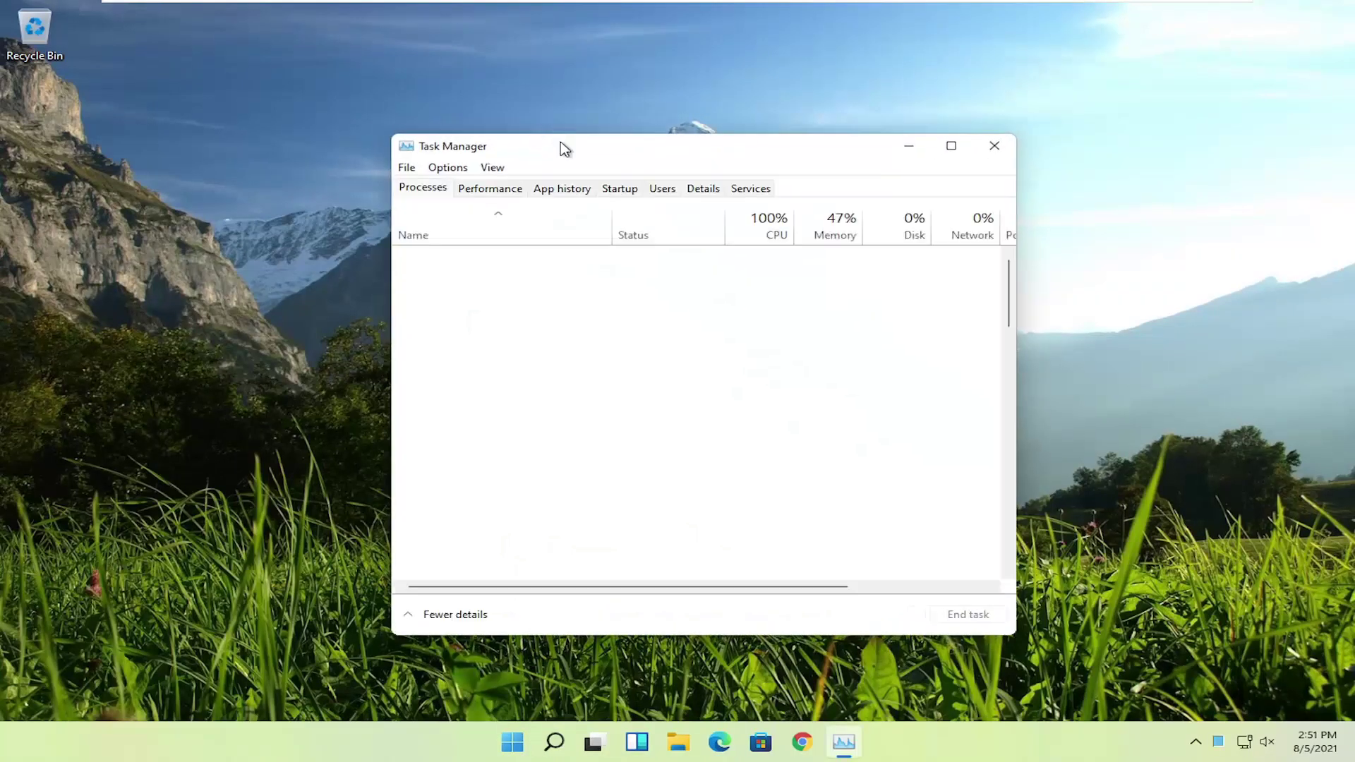
pyautogui.moveTo(565, 148); pyautogui.dragTo(604, 104)
pyautogui.click(640, 141)
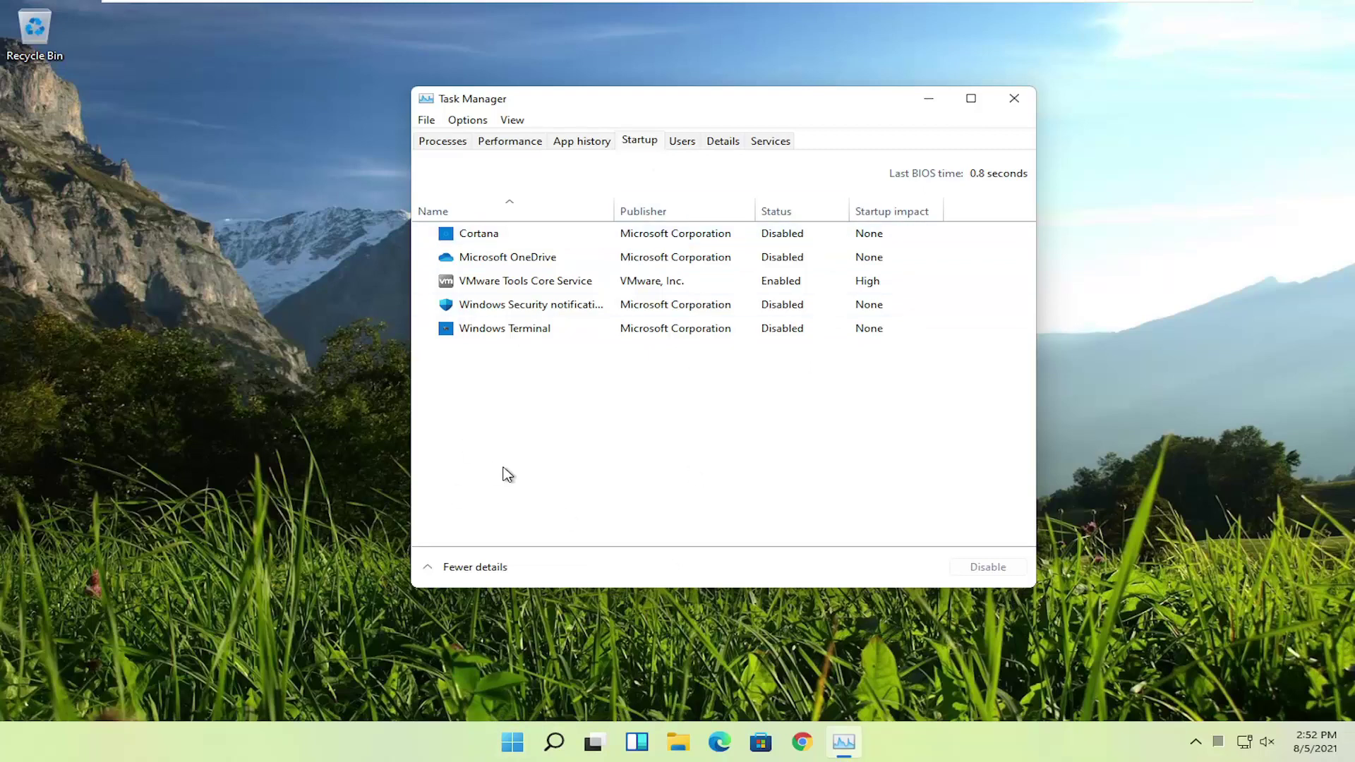
# Review the startup entries, highlighting Microsoft OneDrive and the Windows Security notification entry, and close Task Manager.
pyautogui.click(554, 741)
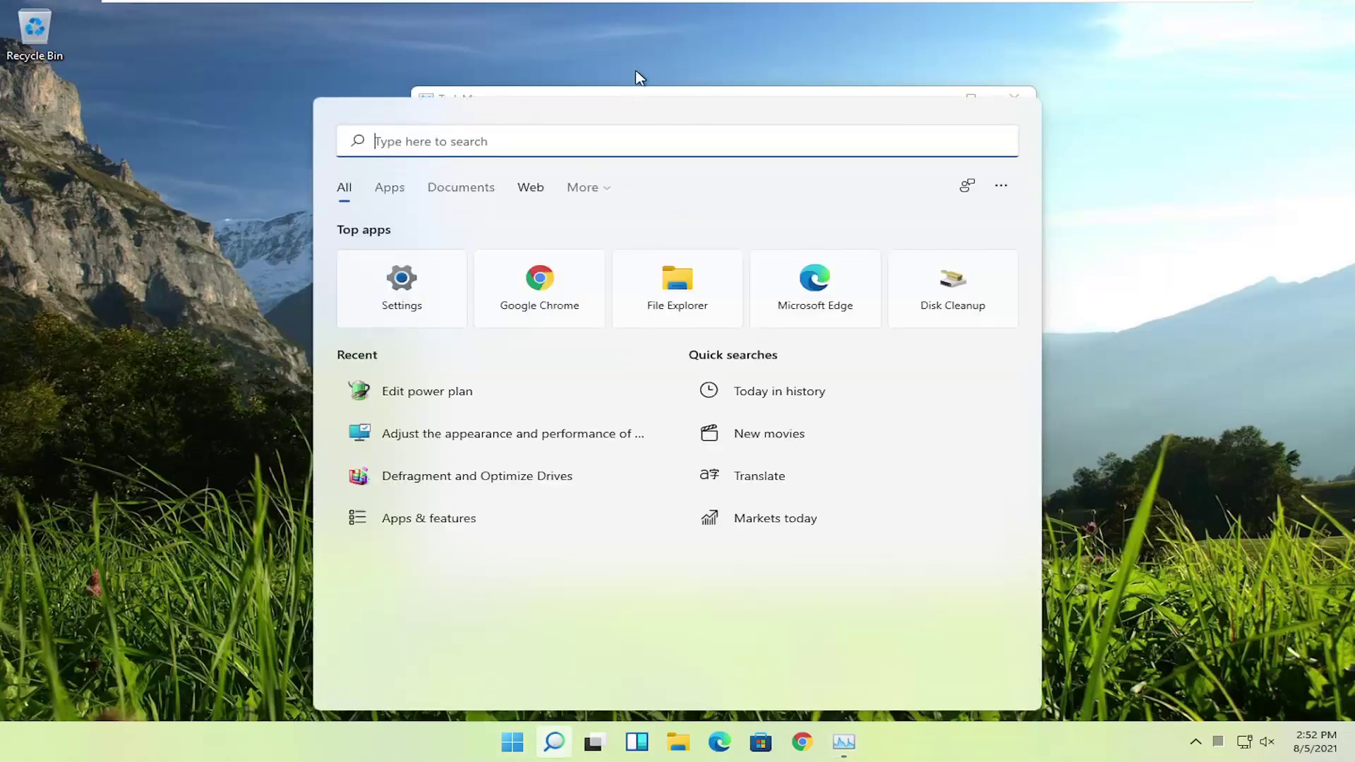
pyautogui.click(617, 92)
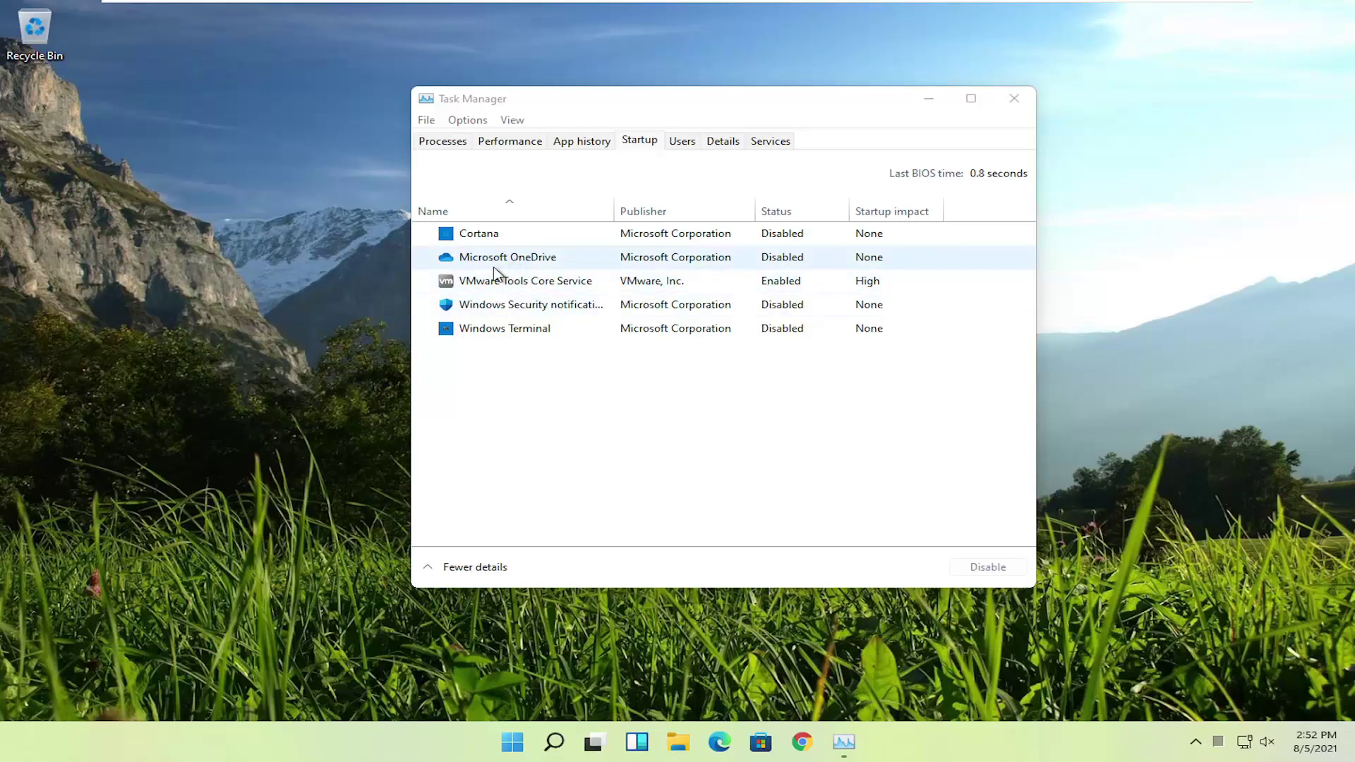
pyautogui.click(549, 260)
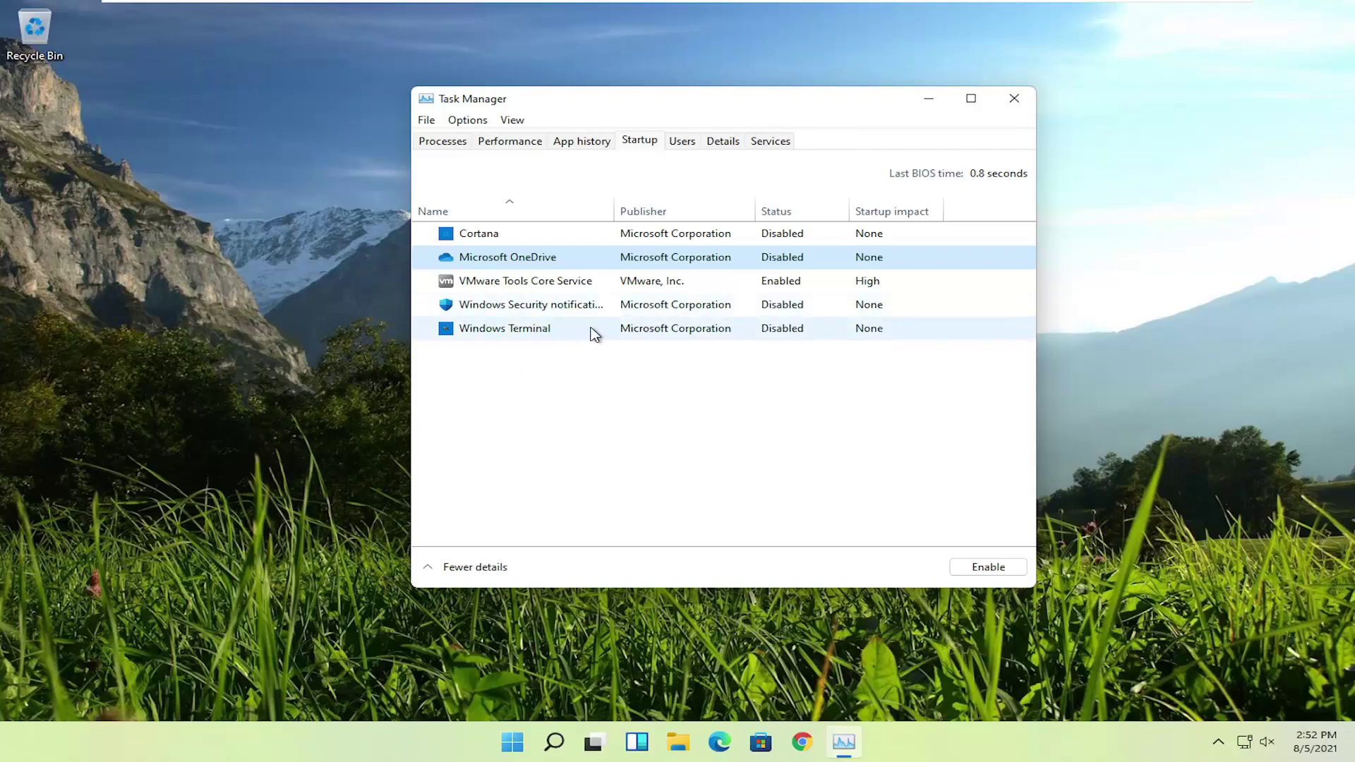
pyautogui.click(566, 308)
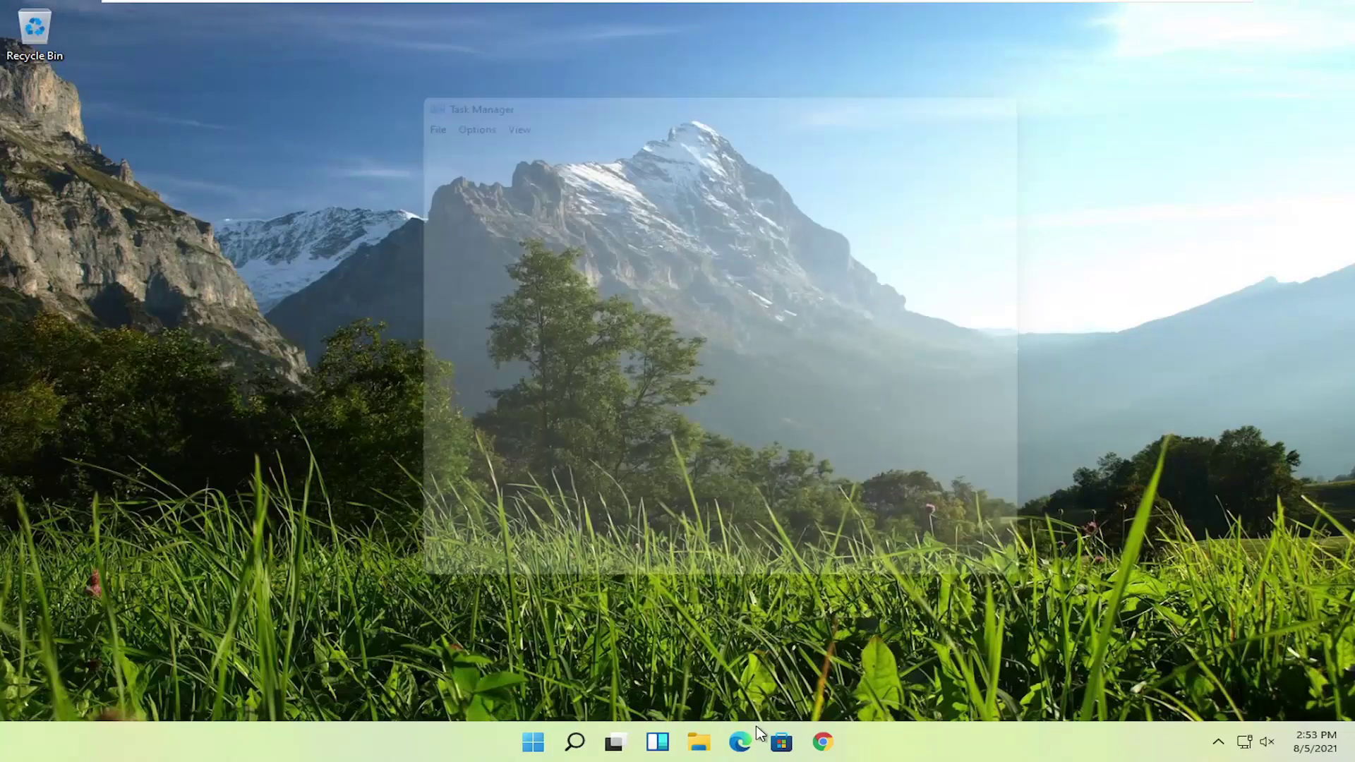
pyautogui.click(1014, 98)
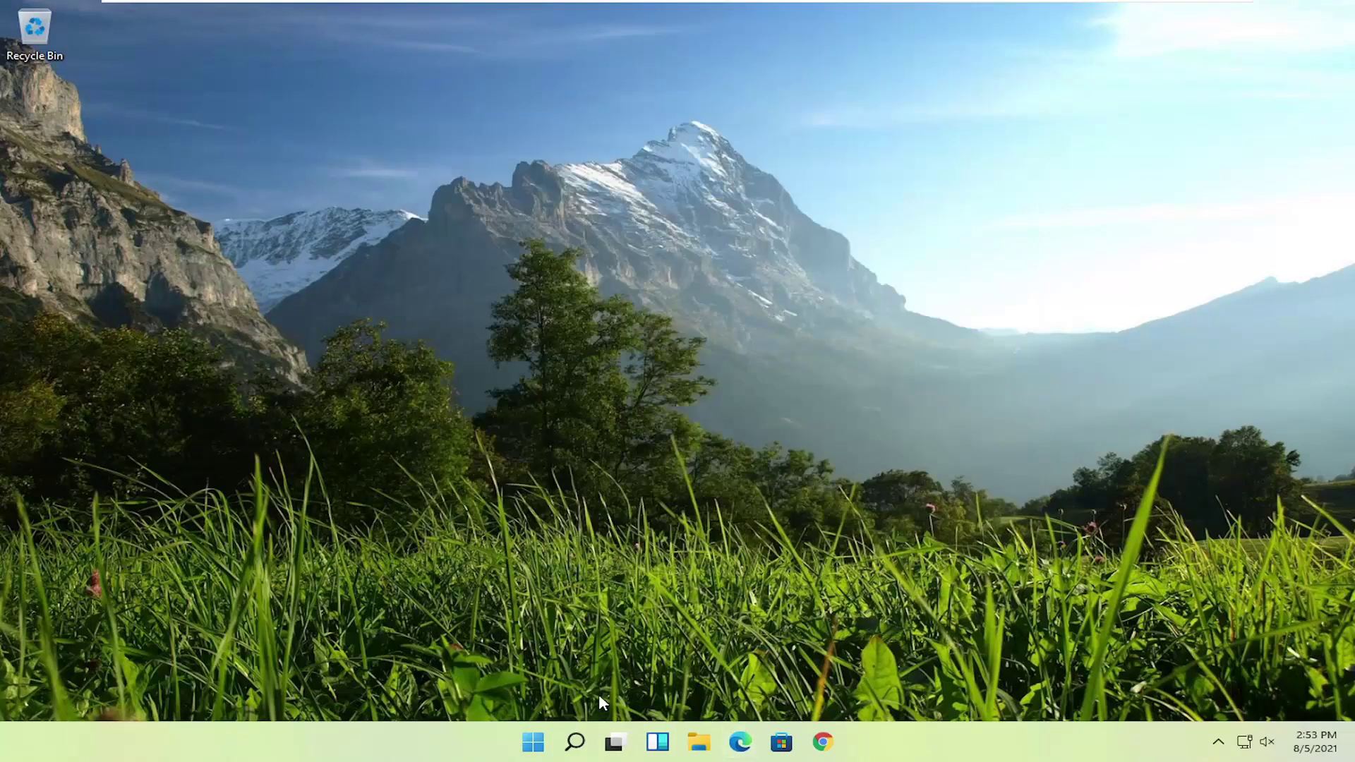
# Search for "apps", open Apps & features to look through the installed app list, and close Settings.
pyautogui.click(573, 744)
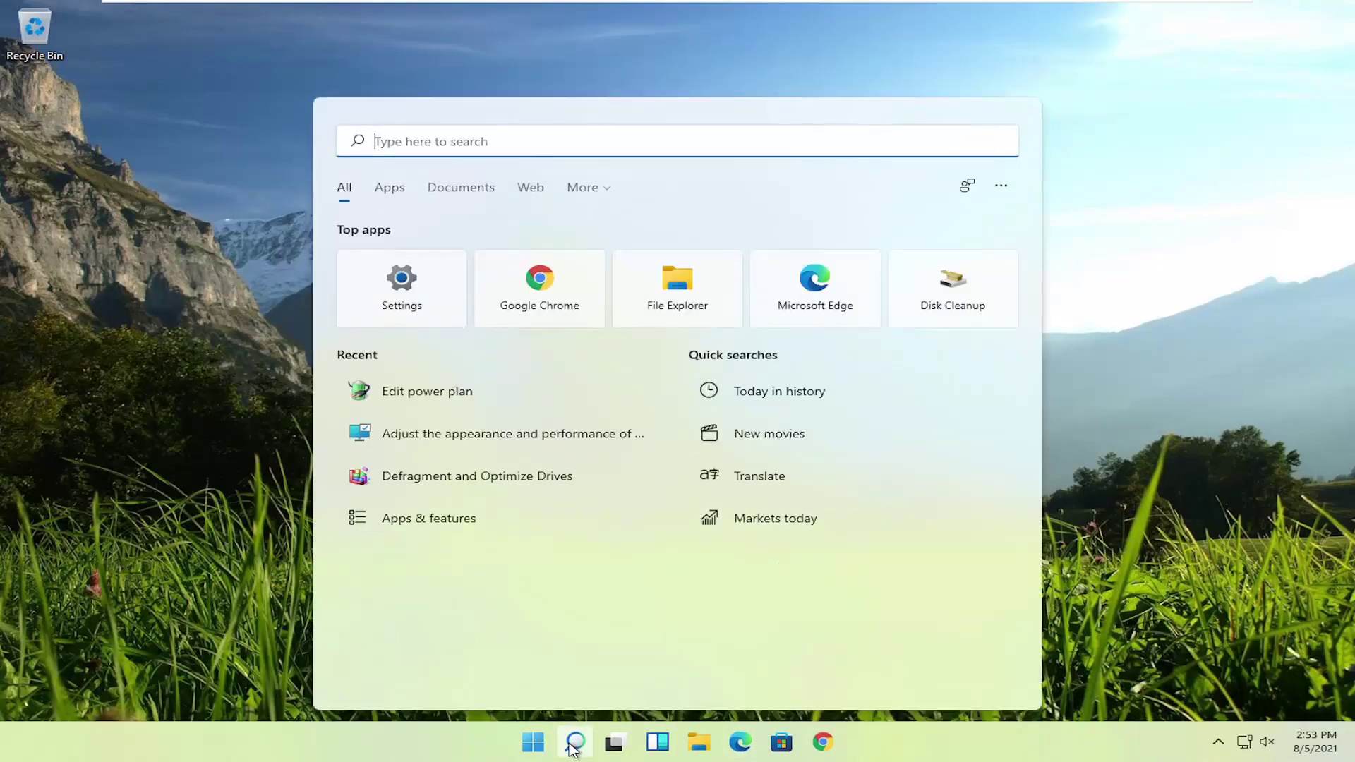
pyautogui.write('apps')
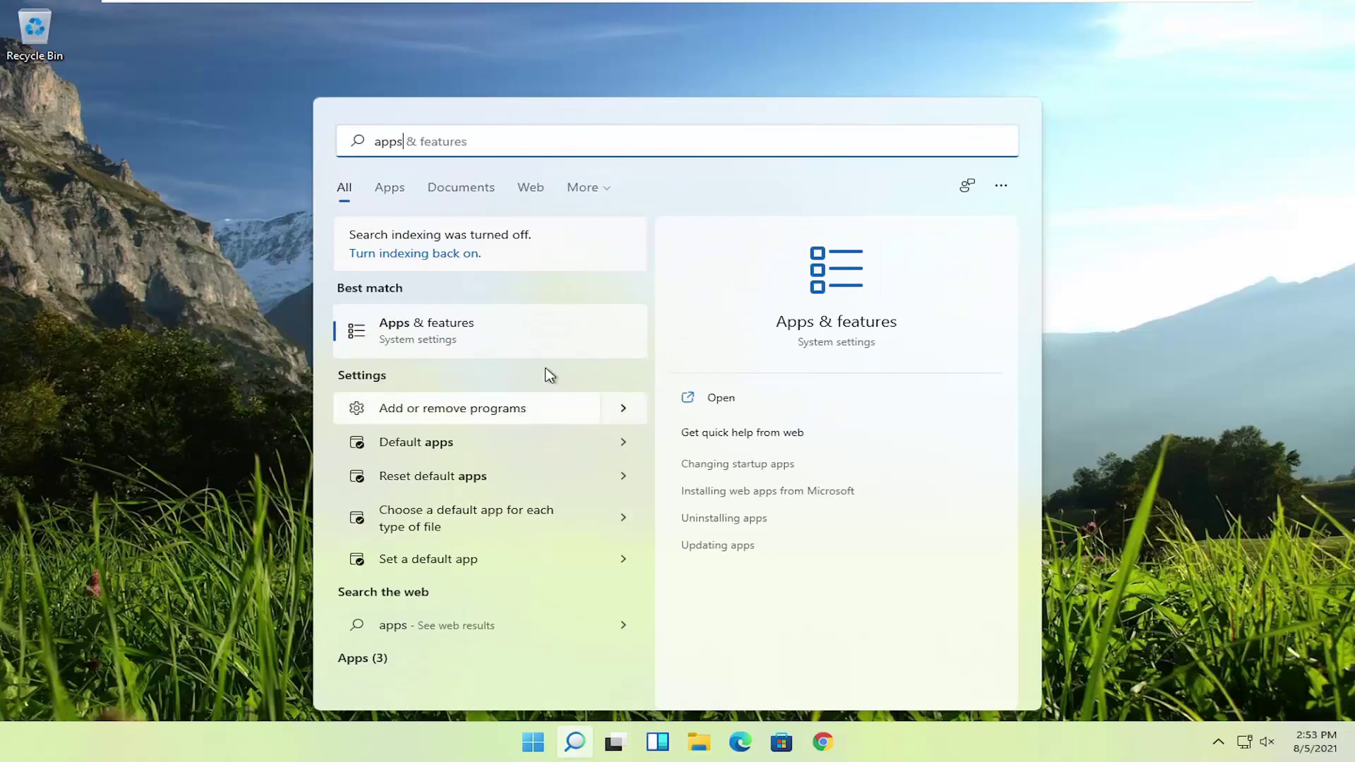
pyautogui.click(442, 337)
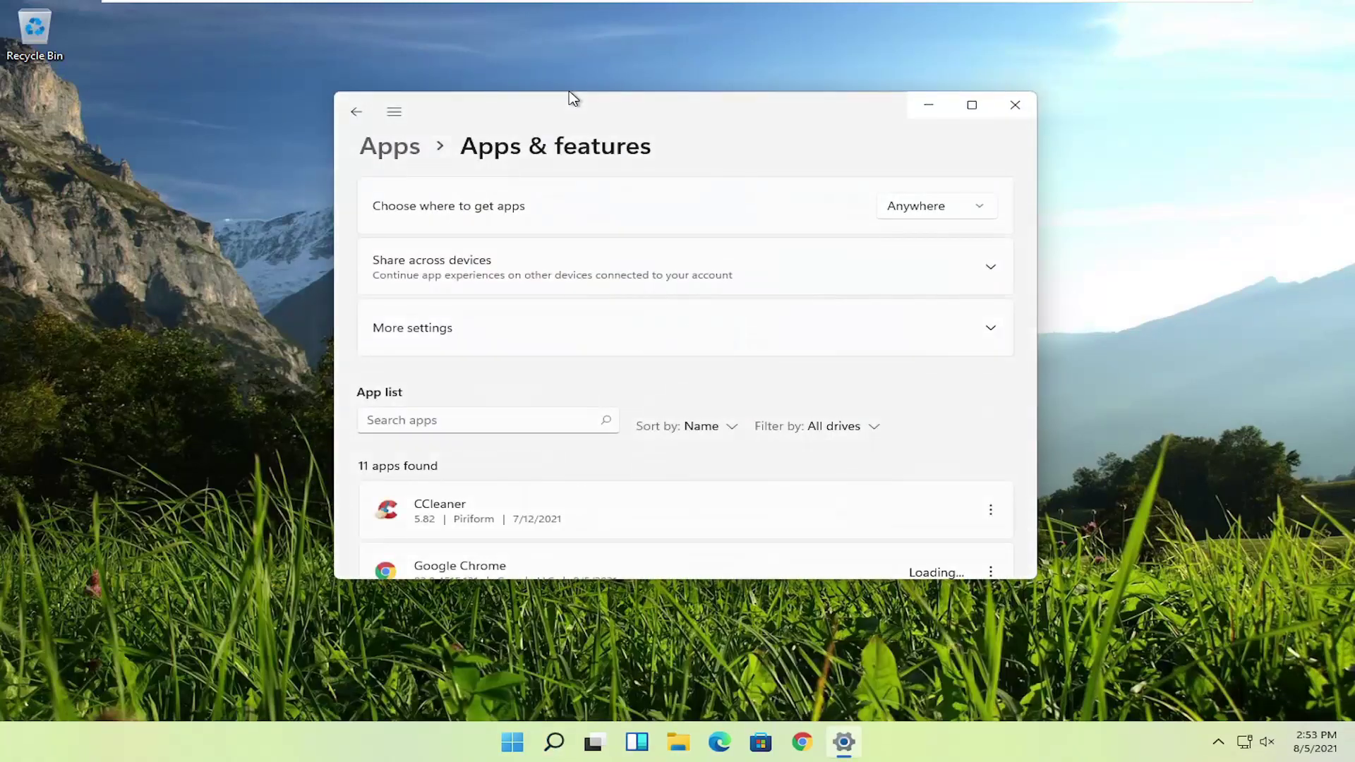
pyautogui.scroll(-3, 632, 338)
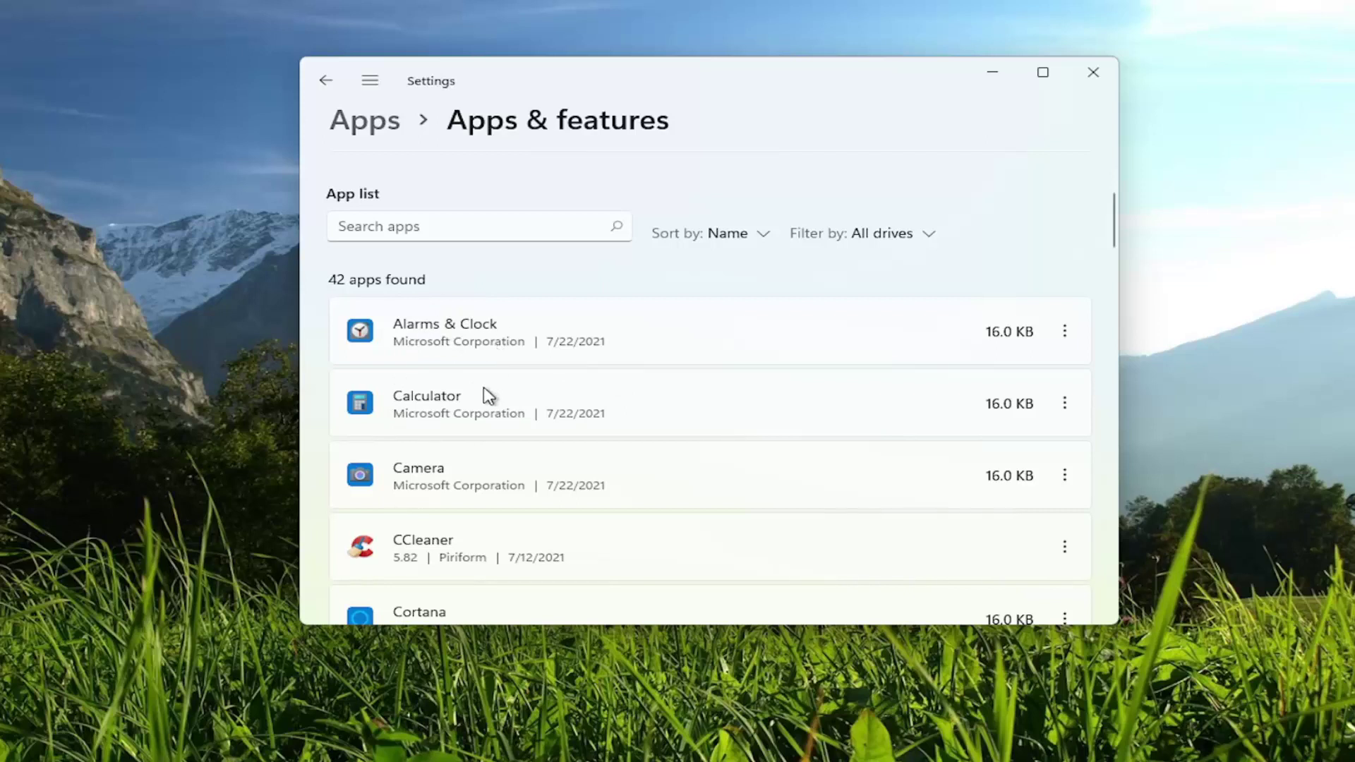
pyautogui.scroll(-3, 429, 381)
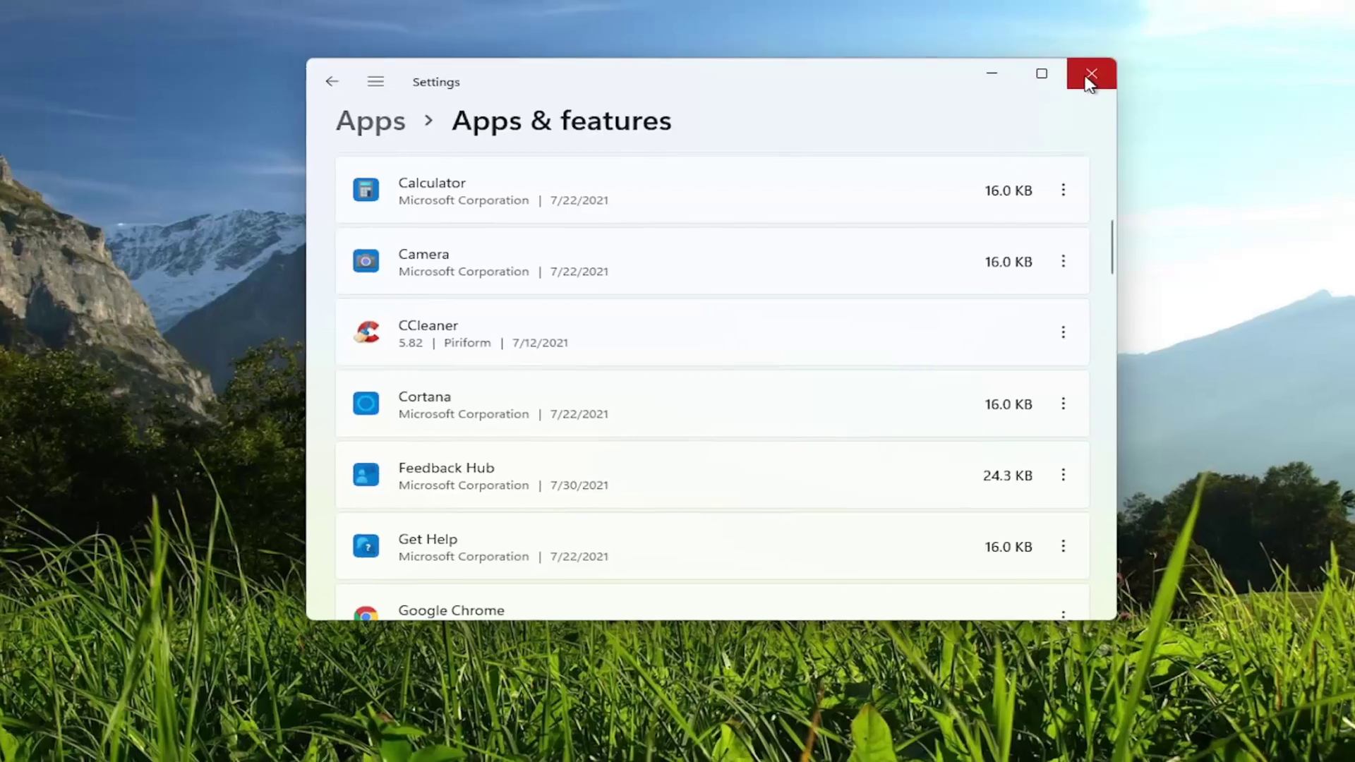
pyautogui.click(1091, 83)
# Search for "power" and open the Edit power plan settings.
pyautogui.click(575, 744)
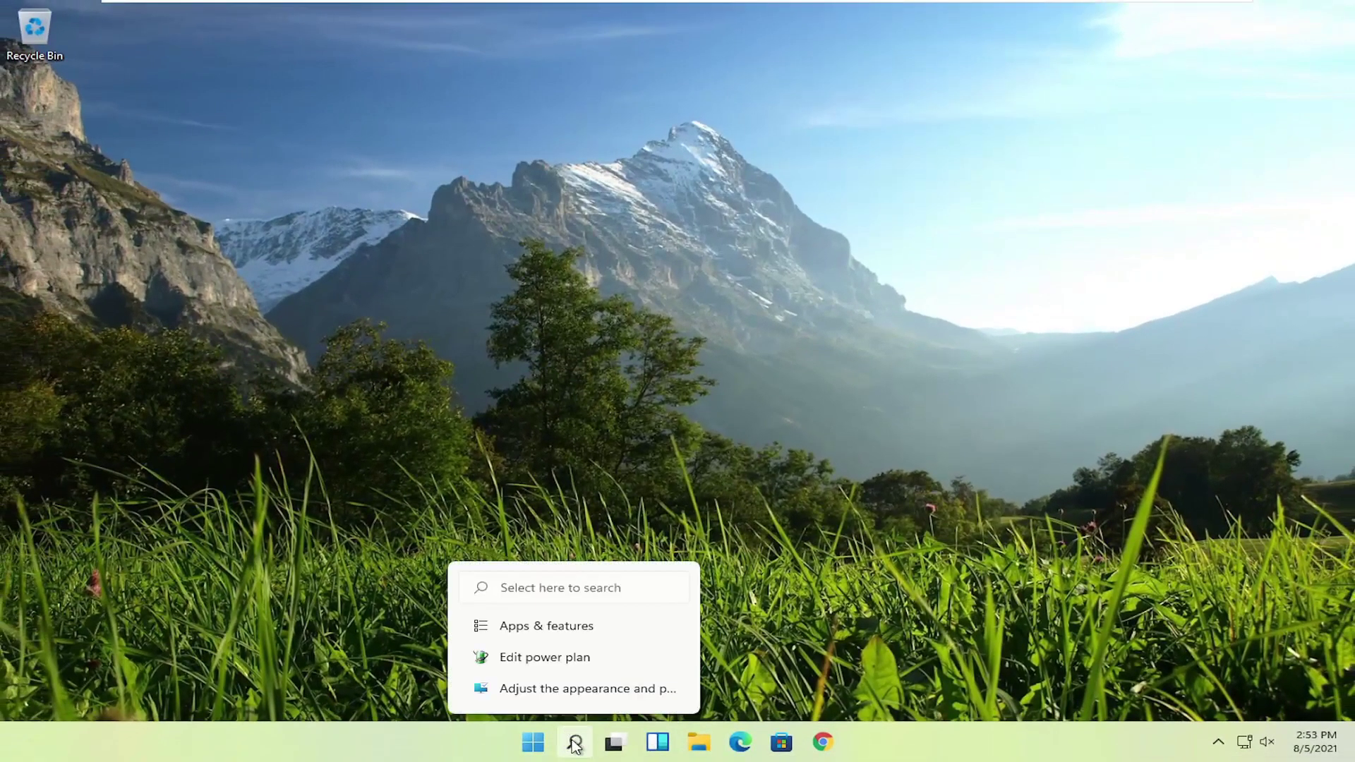
pyautogui.click(575, 744)
pyautogui.write('p')
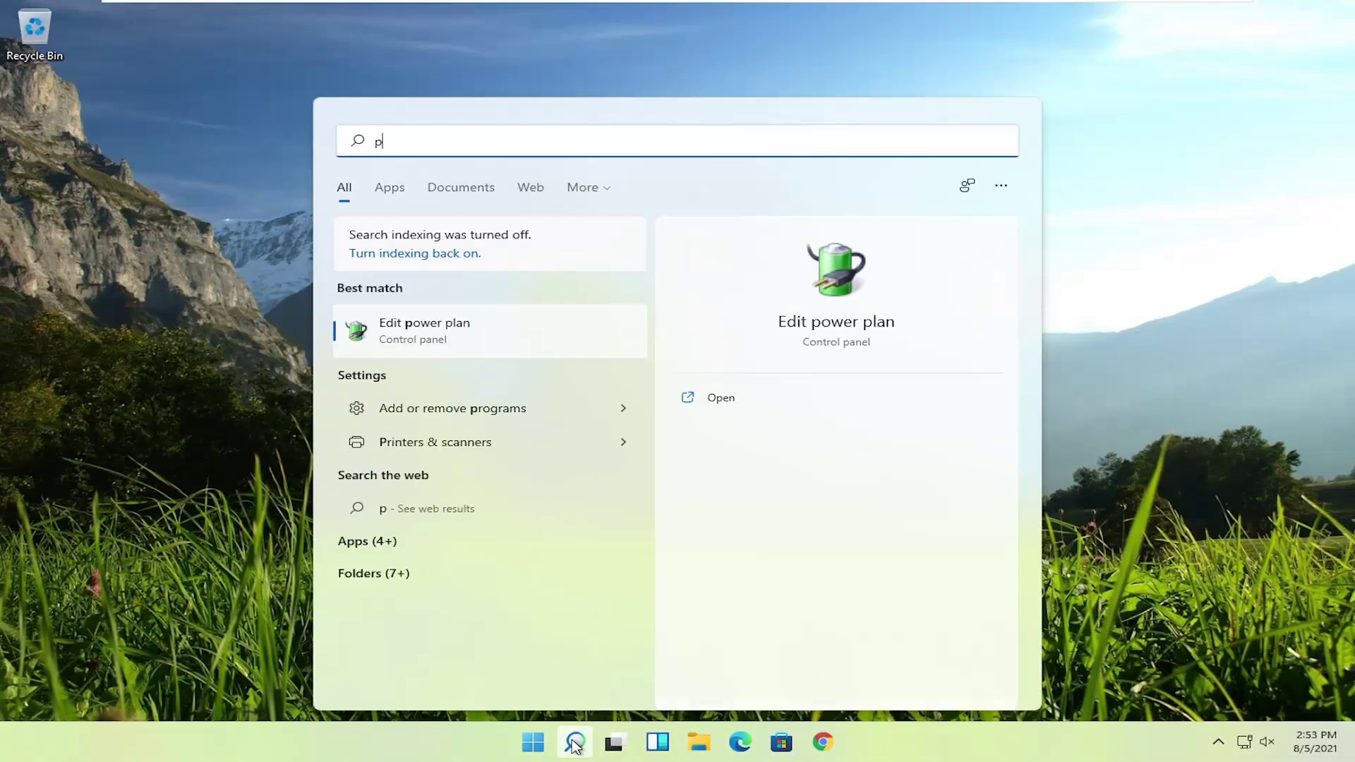
pyautogui.write('ower')
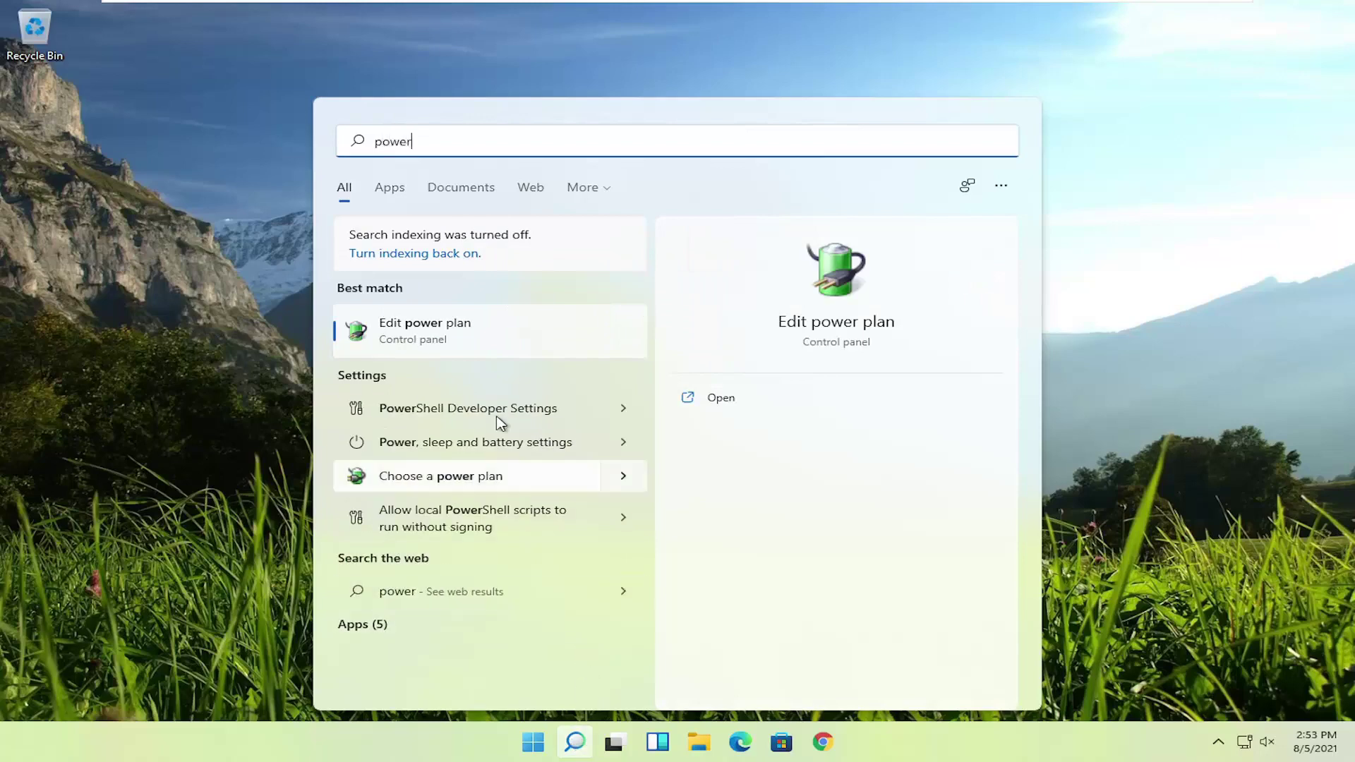
pyautogui.click(436, 329)
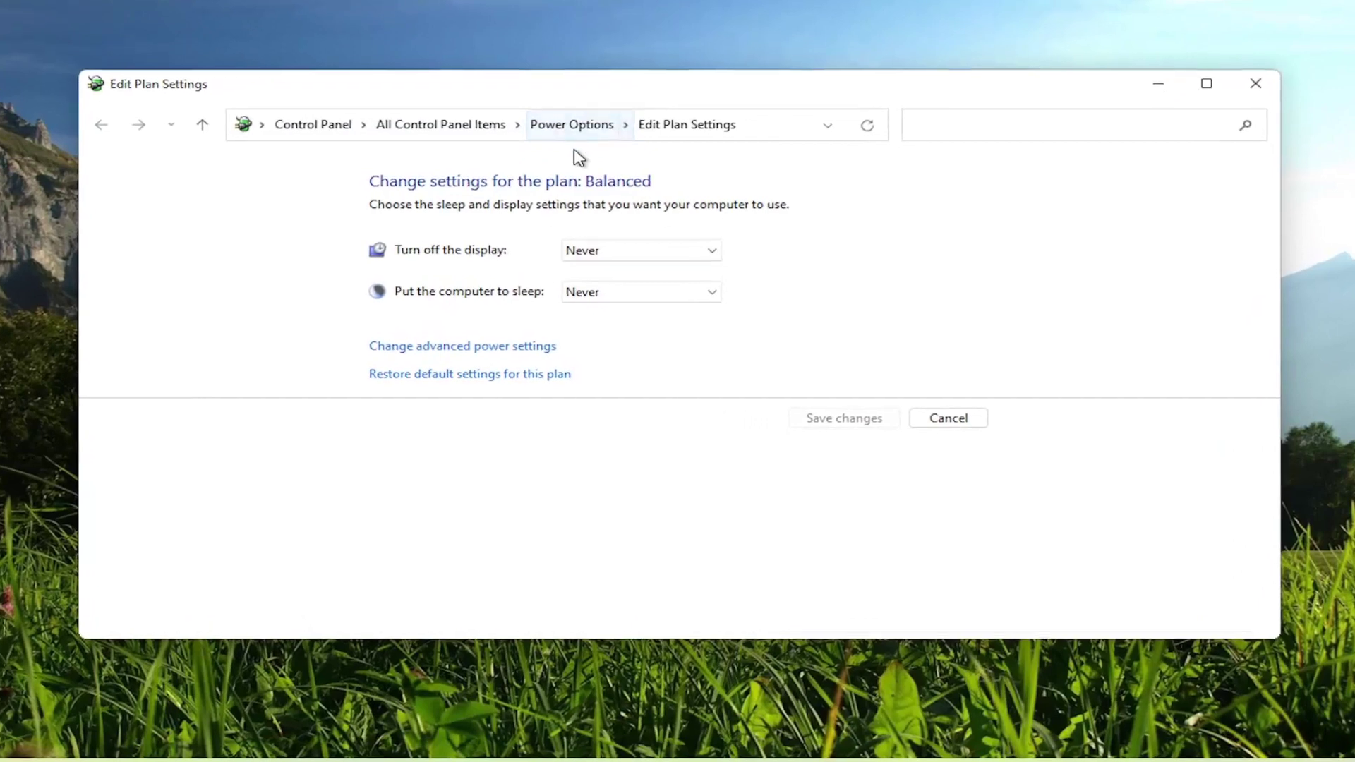
# Go to the main Control Panel, switch its view to large icons, and open Power Options.
pyautogui.click(297, 127)
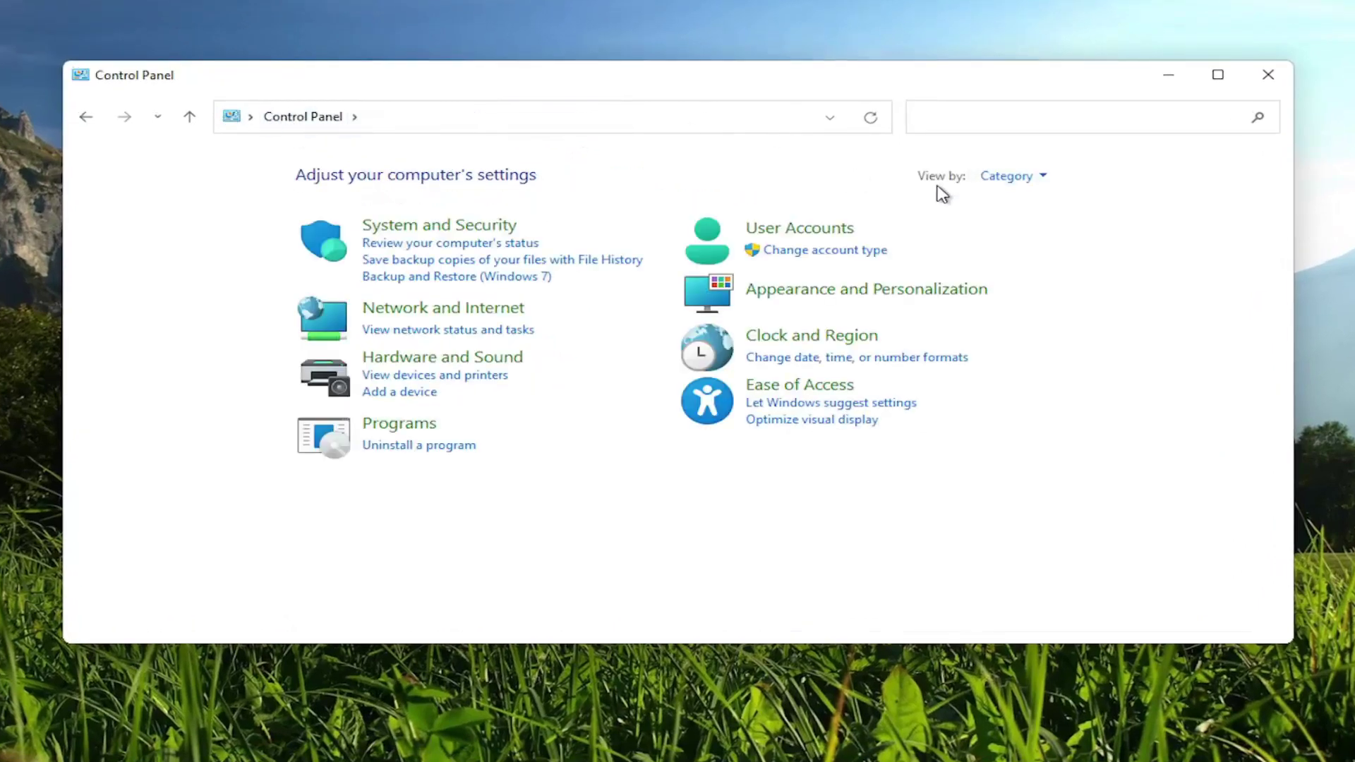
pyautogui.click(1020, 181)
pyautogui.click(1022, 231)
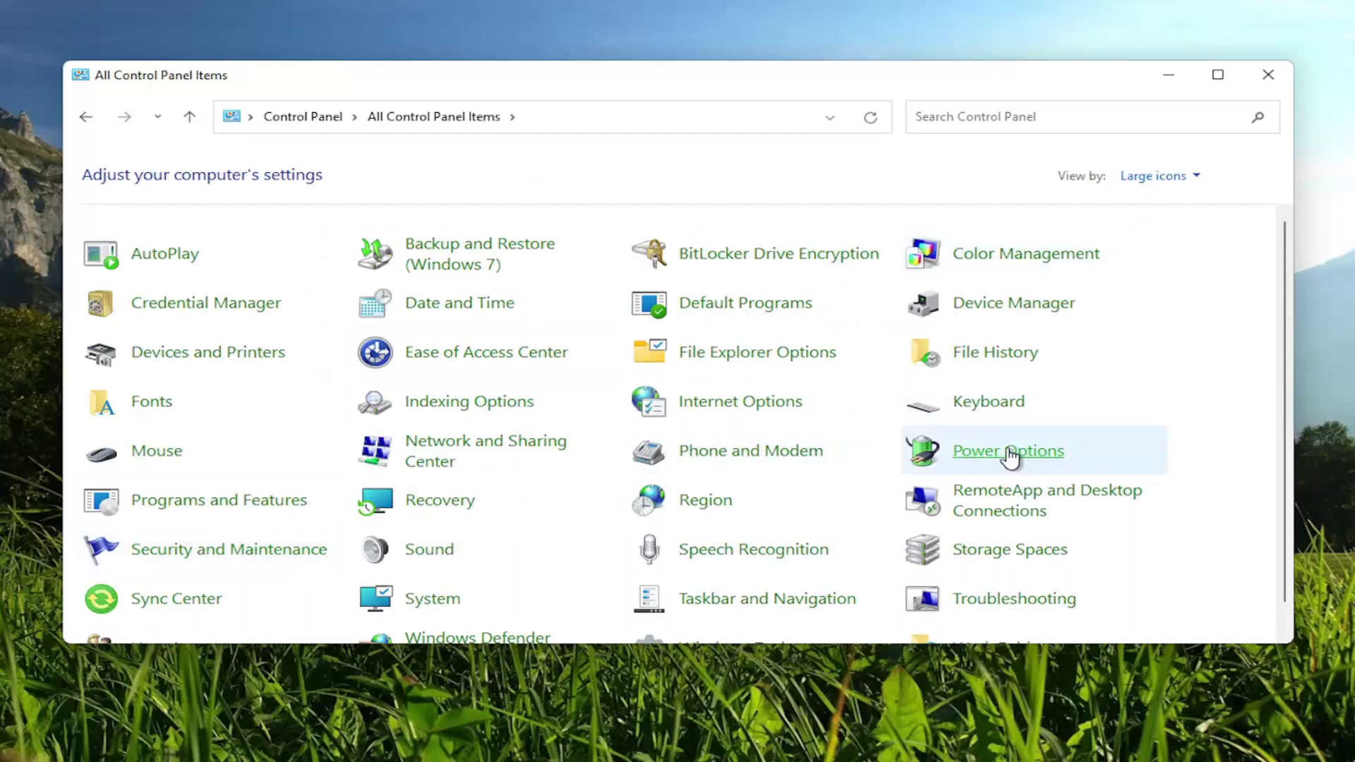
pyautogui.click(1006, 456)
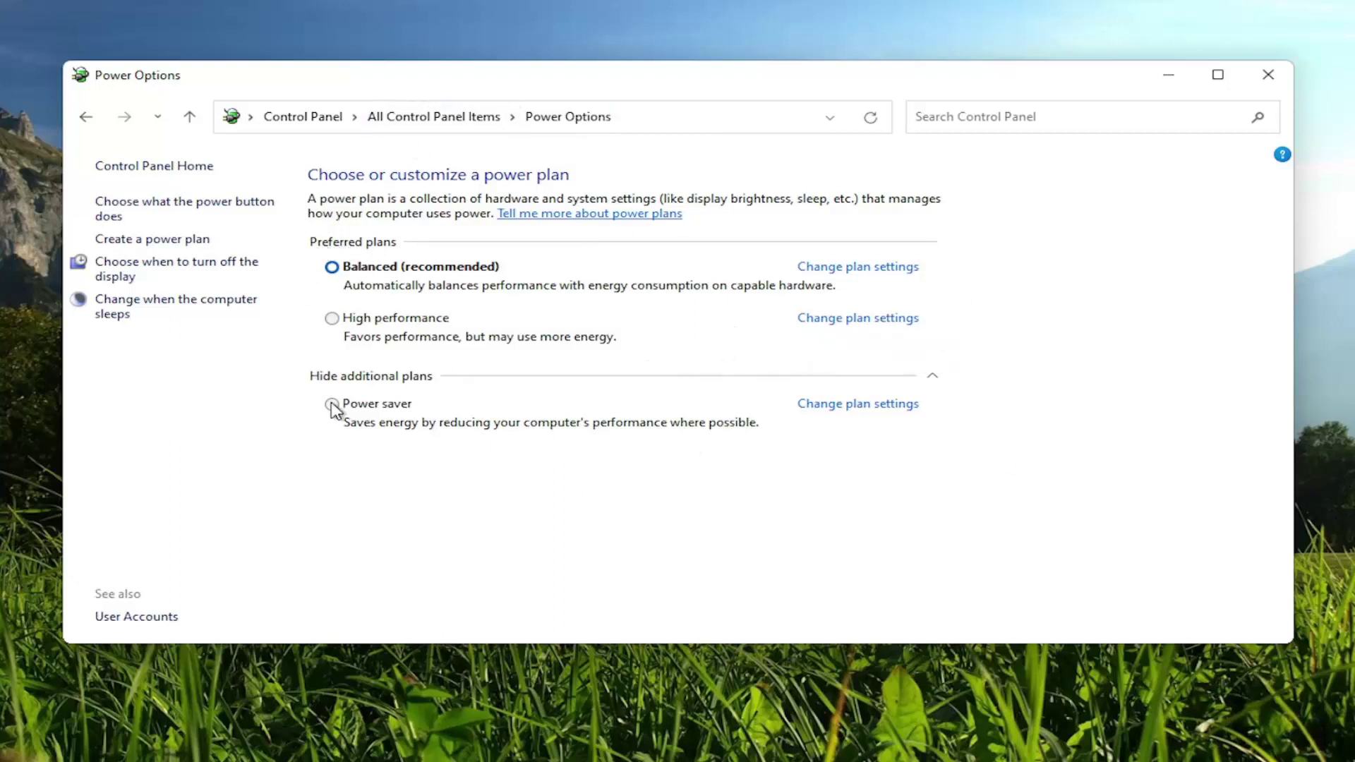
# Select the High performance power plan, and check the additional plans before collapsing them.
pyautogui.click(332, 319)
pyautogui.click(372, 378)
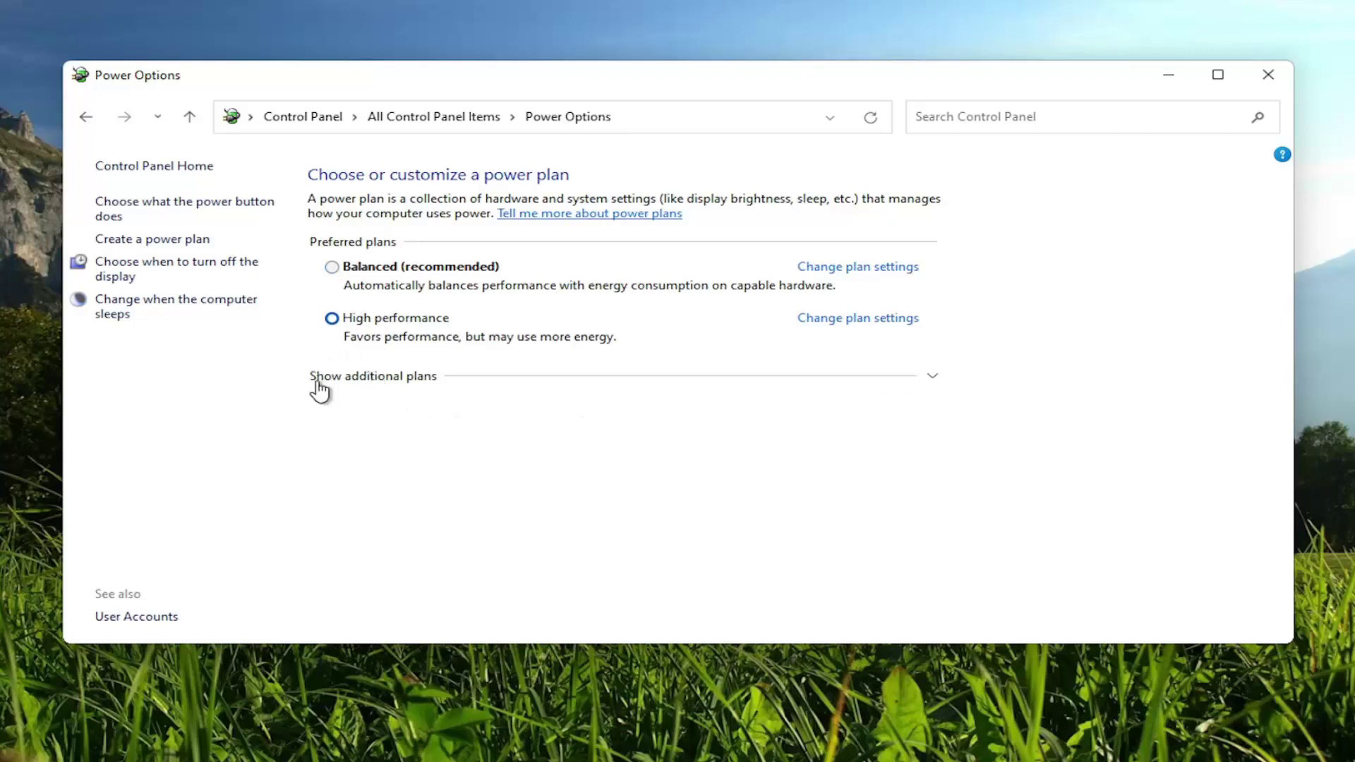
pyautogui.click(432, 379)
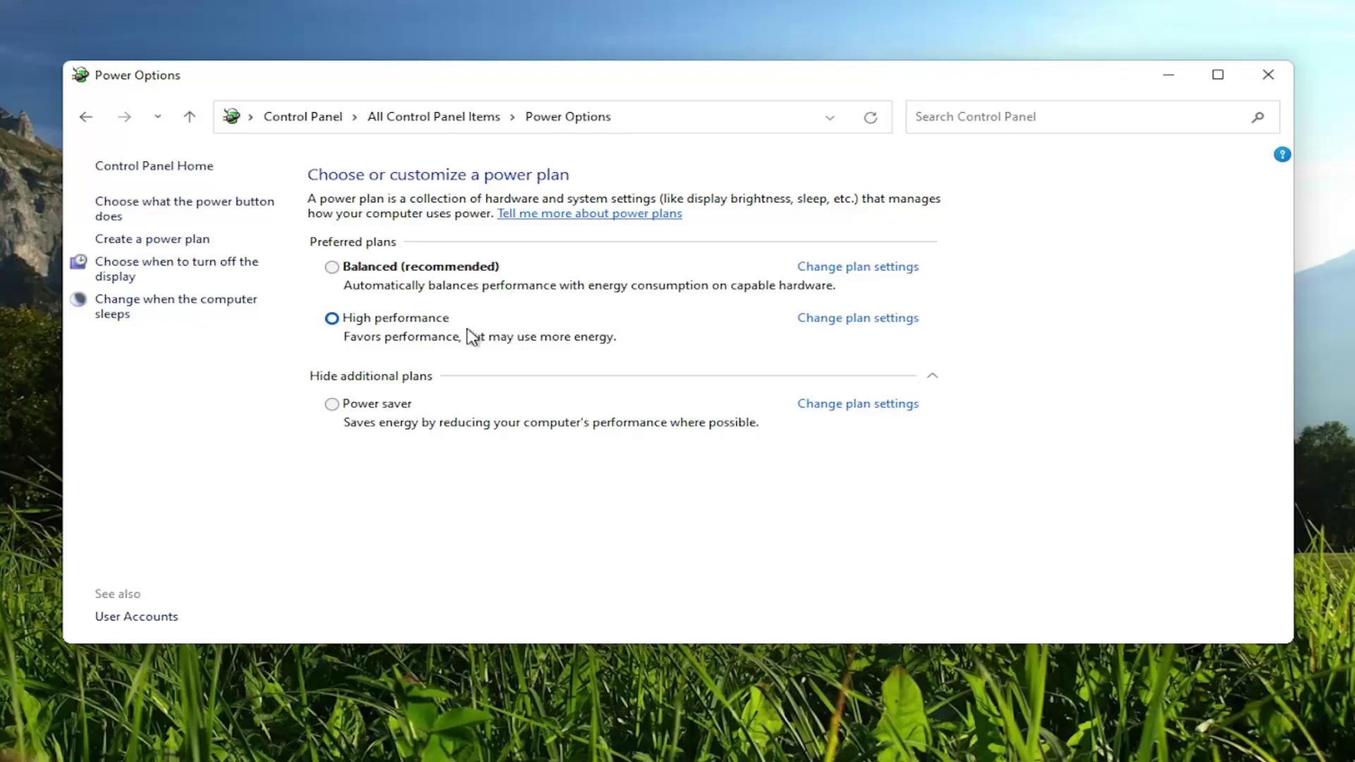
pyautogui.click(351, 378)
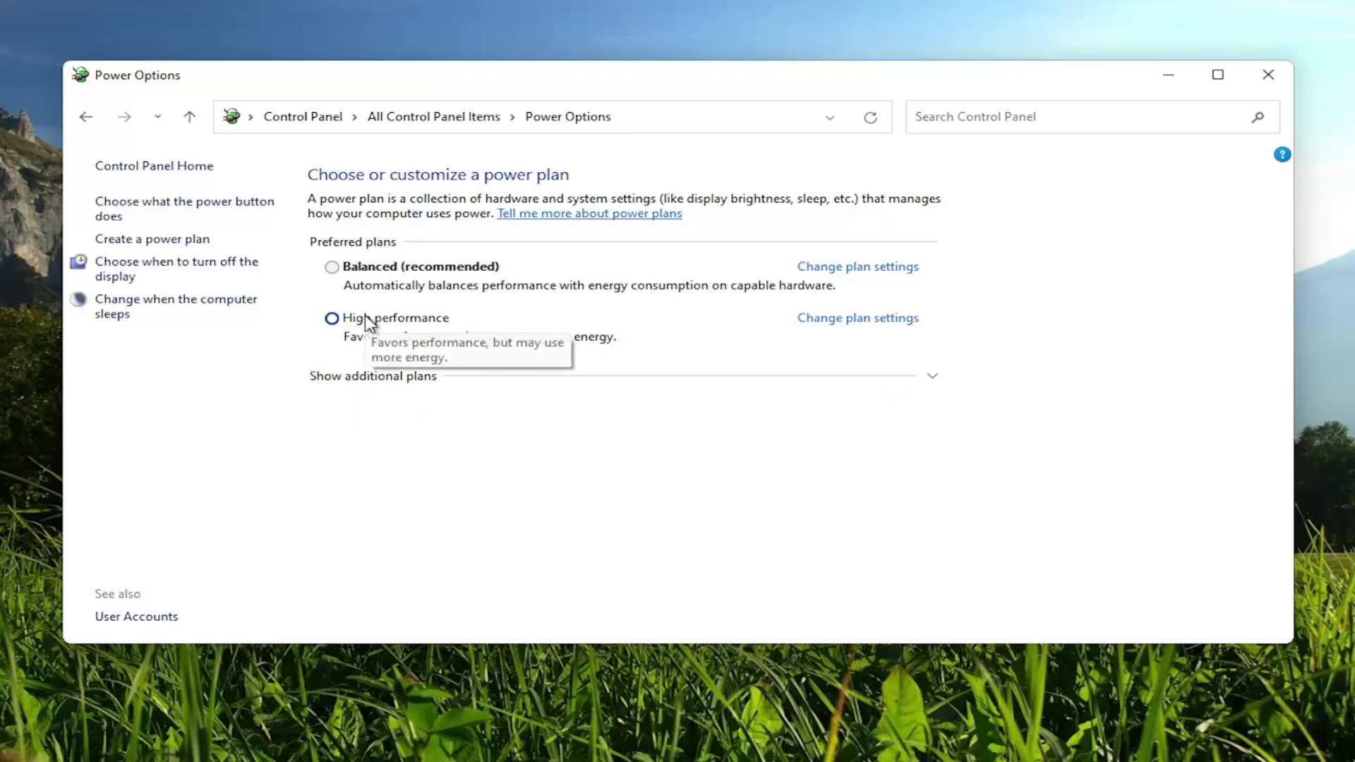
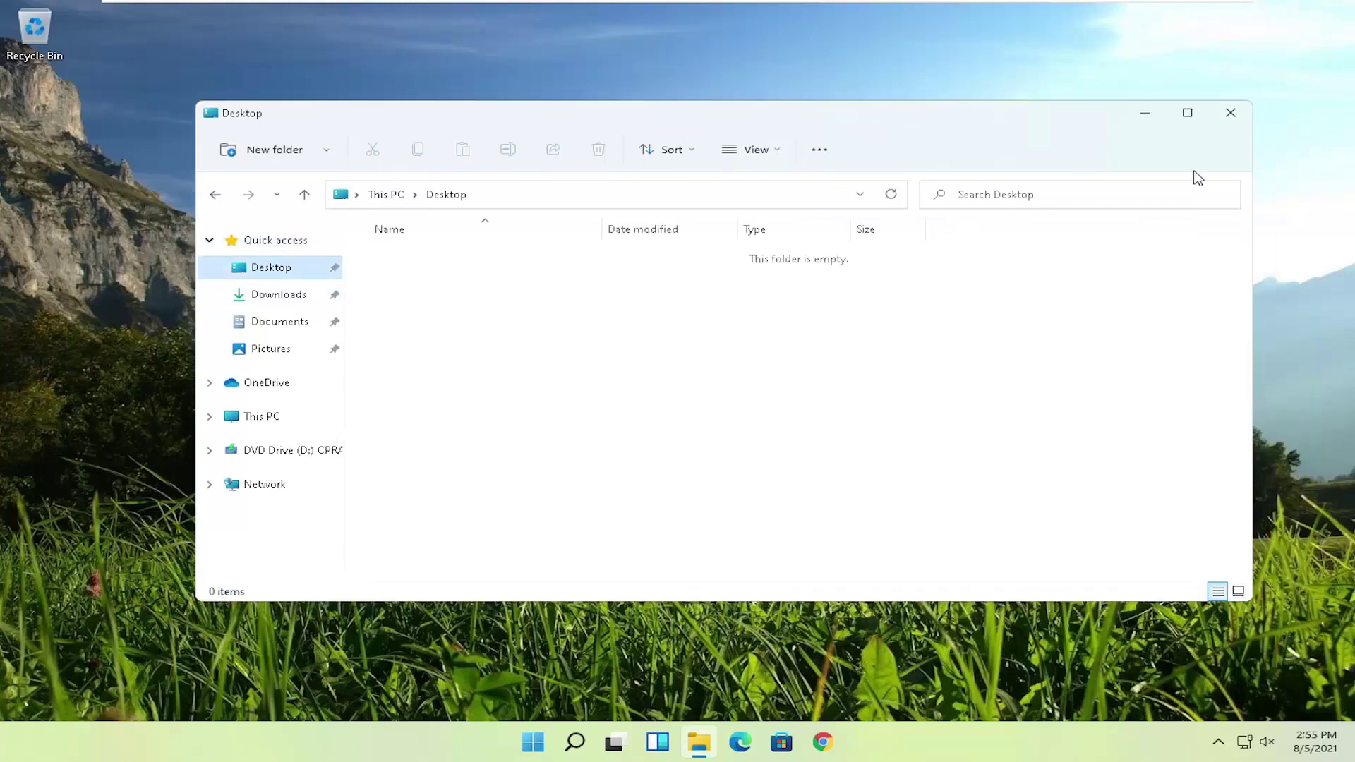
# Close the Desktop folder window and open the Performance Options dialog by searching for "adjust".
pyautogui.click(1230, 113)
pyautogui.click(589, 750)
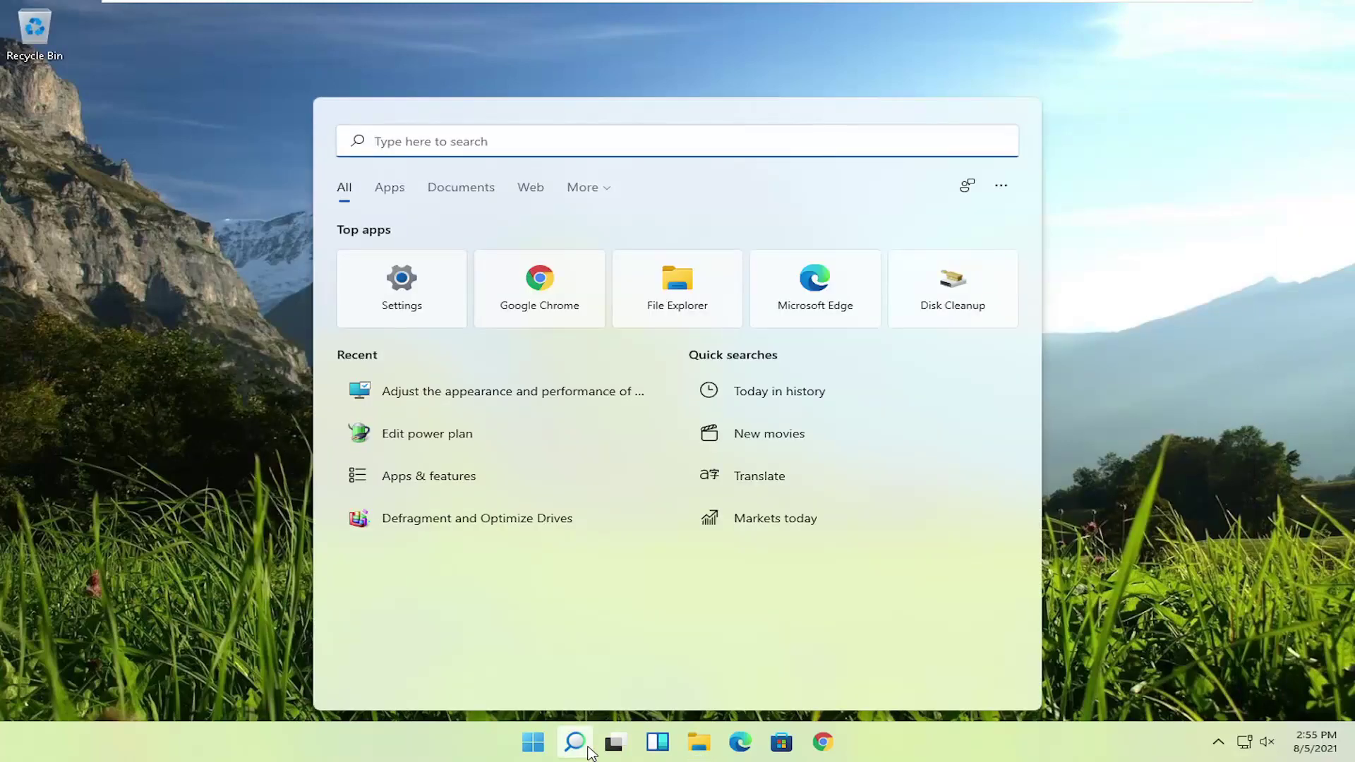
pyautogui.write('adjust')
pyautogui.click(475, 342)
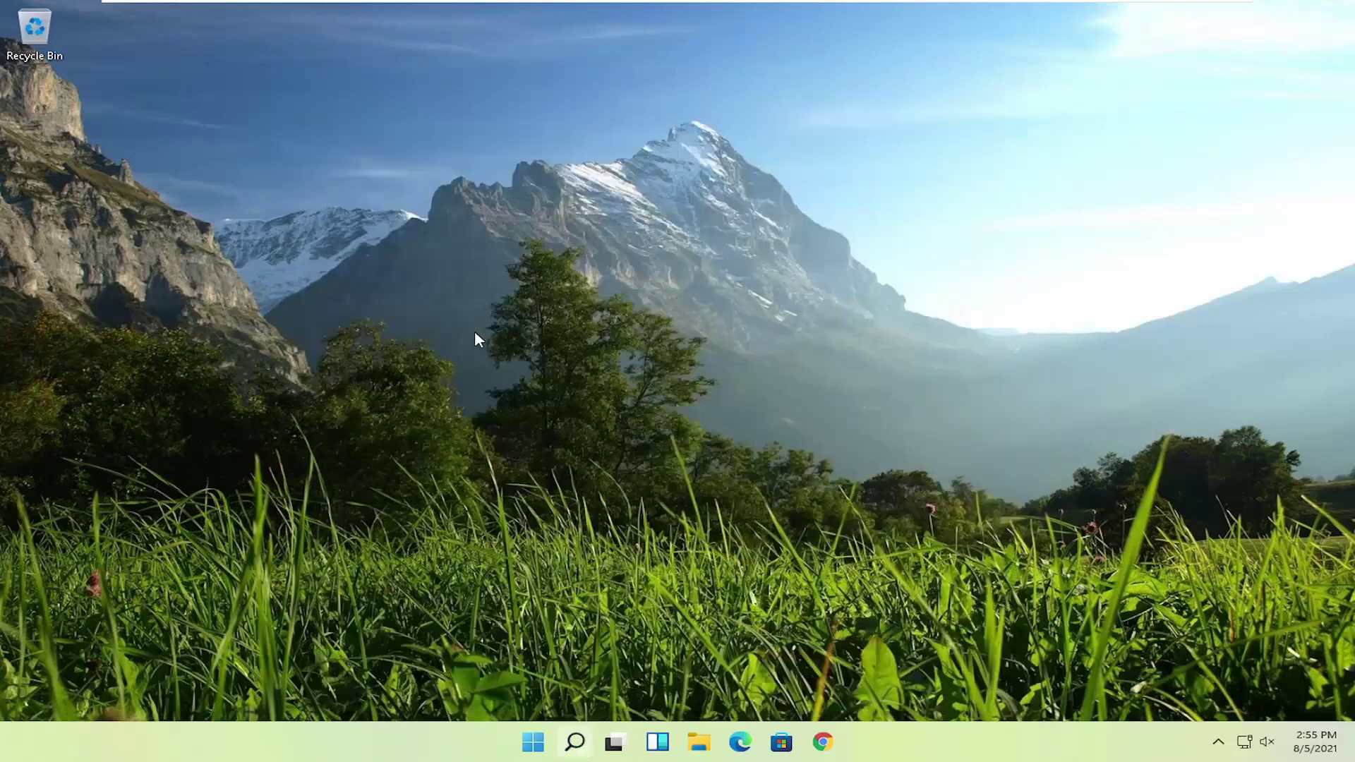
pyautogui.moveTo(357, 126); pyautogui.dragTo(621, 88)
# Try enabling the visual effects for fading or sliding menus and fading out clicked menu items, and turn both off again.
pyautogui.click(438, 320)
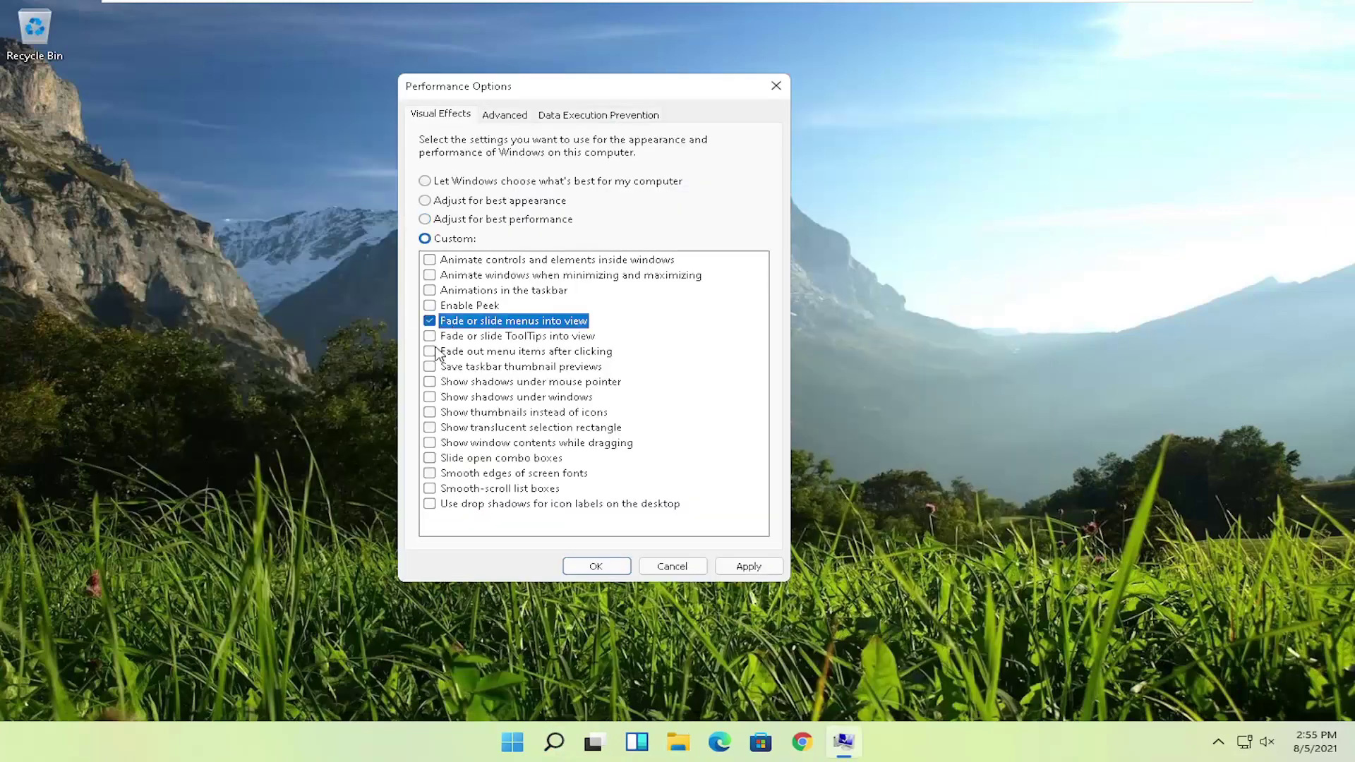
pyautogui.click(441, 353)
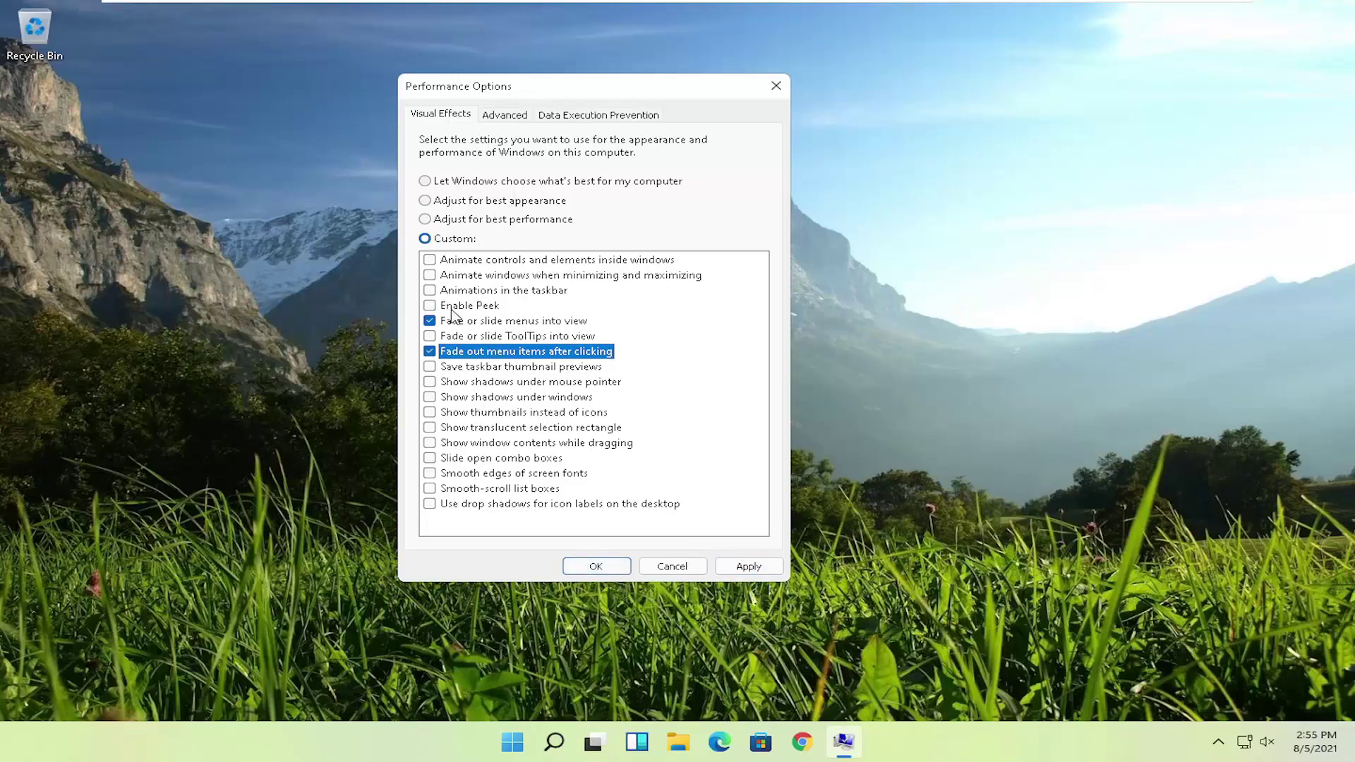
pyautogui.click(430, 352)
pyautogui.click(430, 321)
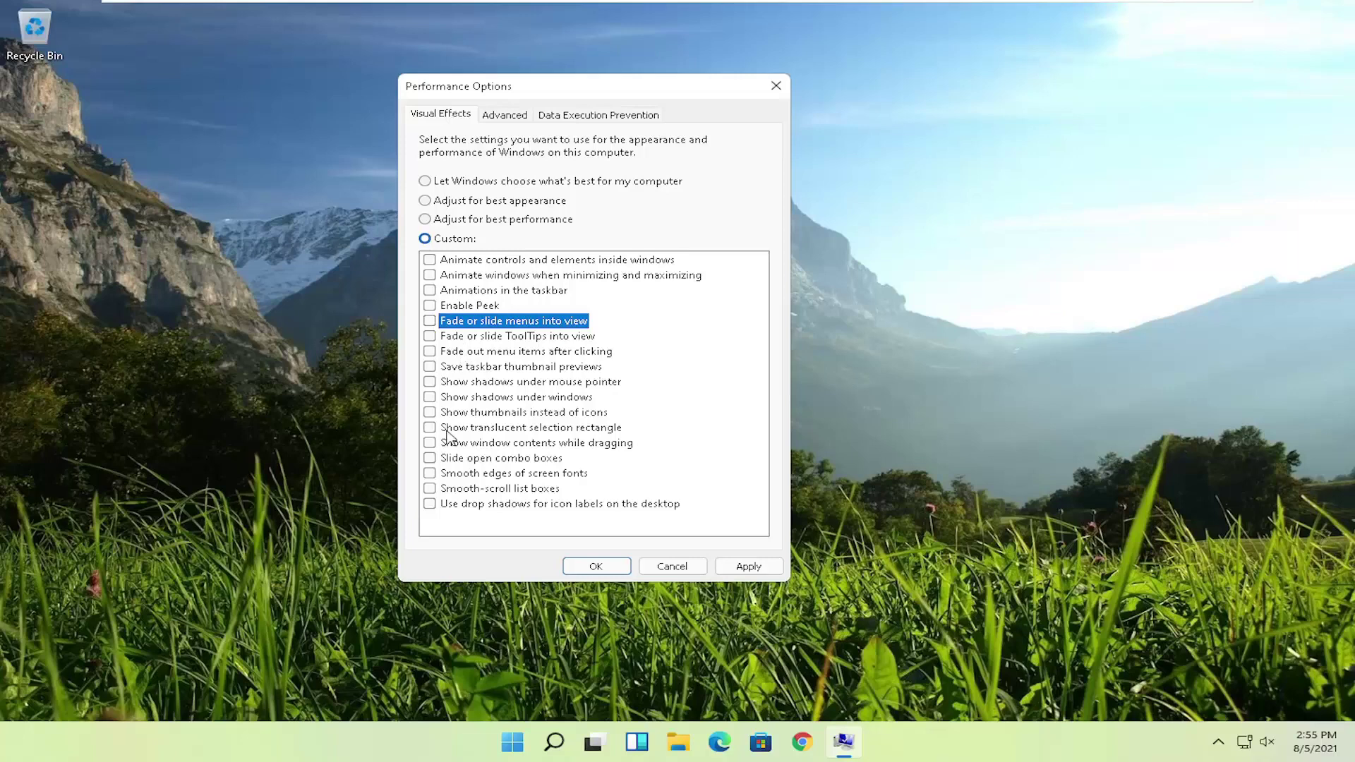
# Enable only "Show window contents while dragging" in the custom visual effects, apply it, and test it by moving the dialog.
pyautogui.click(438, 458)
pyautogui.click(439, 444)
pyautogui.click(445, 462)
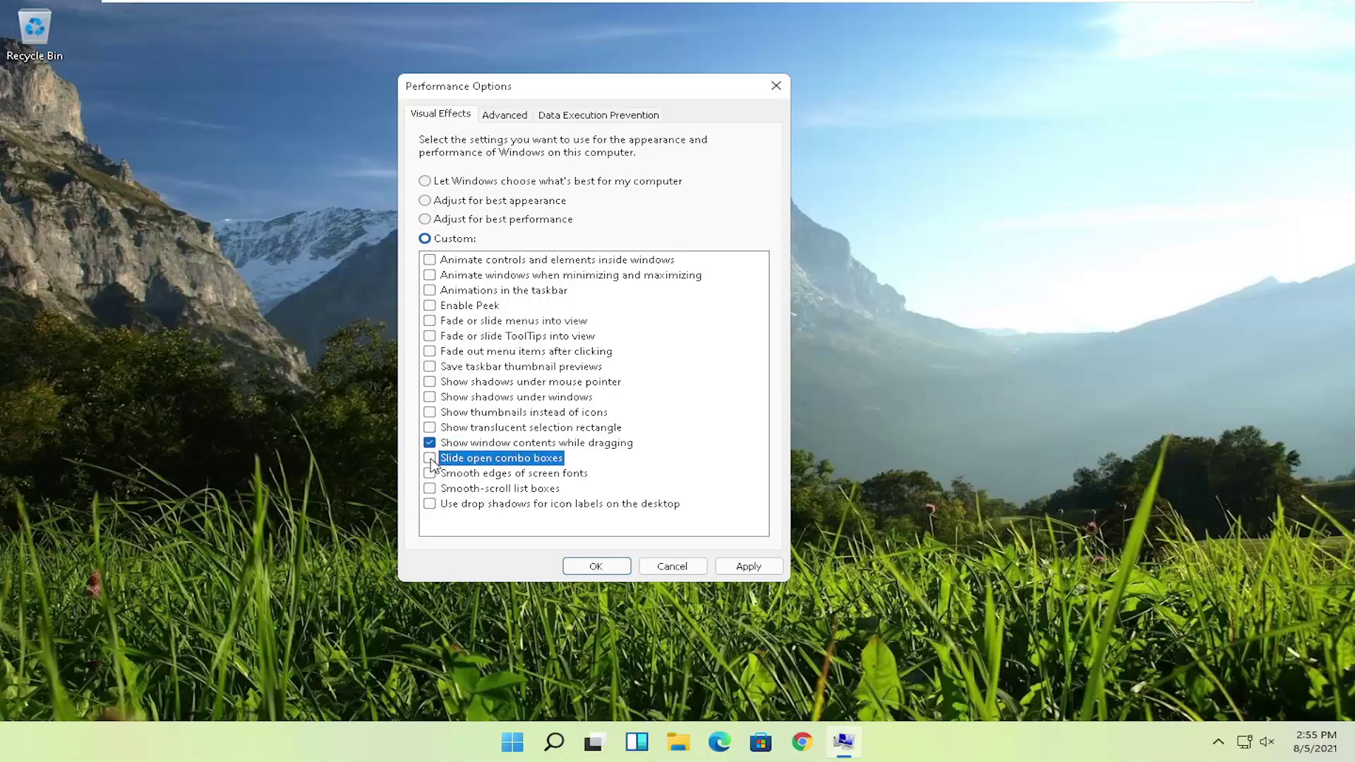
pyautogui.click(747, 573)
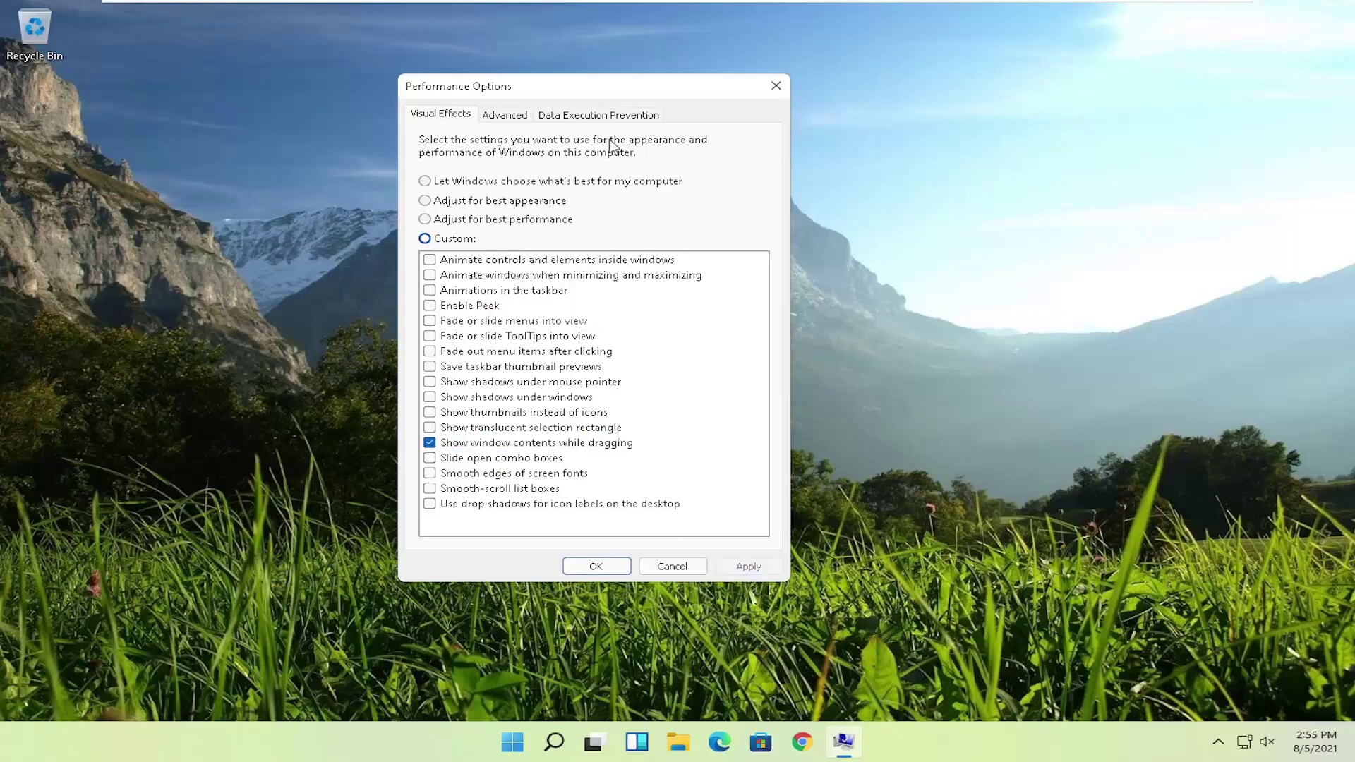
pyautogui.moveTo(599, 91)
pyautogui.mouseDown()
pyautogui.moveTo(859, 103)
pyautogui.moveTo(584, 98)
pyautogui.mouseUp()
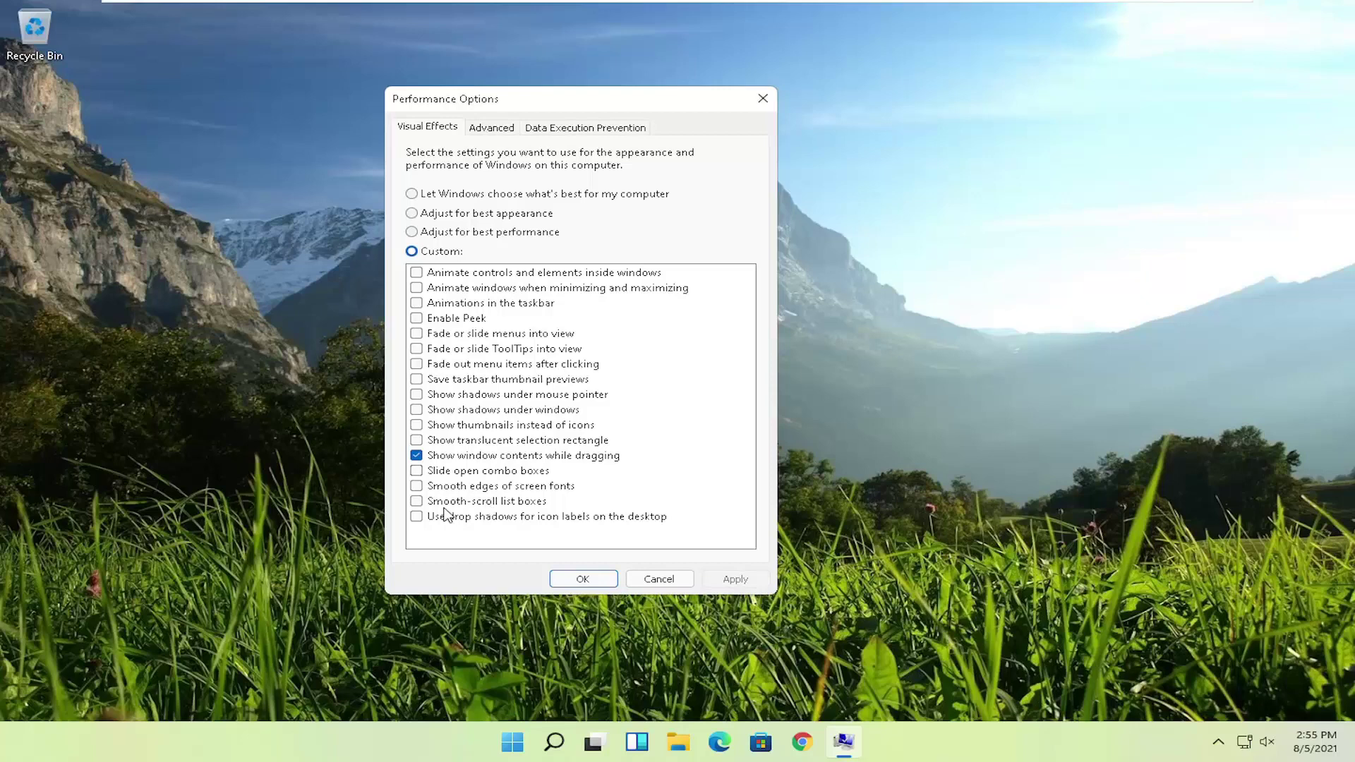
# Enable "Smooth-scroll list boxes" and "Smooth edges of screen fonts" in the visual effects and apply the change.
pyautogui.click(417, 502)
pyautogui.click(417, 487)
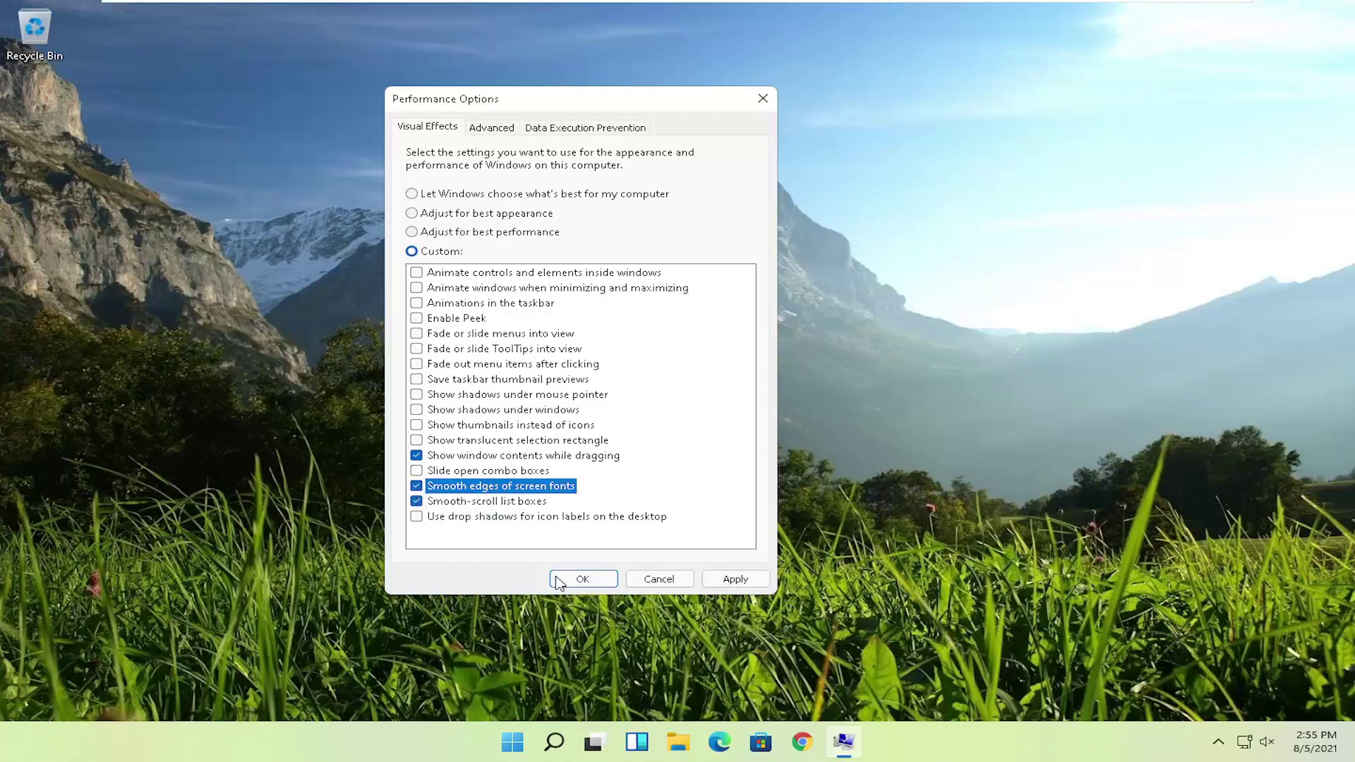
pyautogui.click(735, 579)
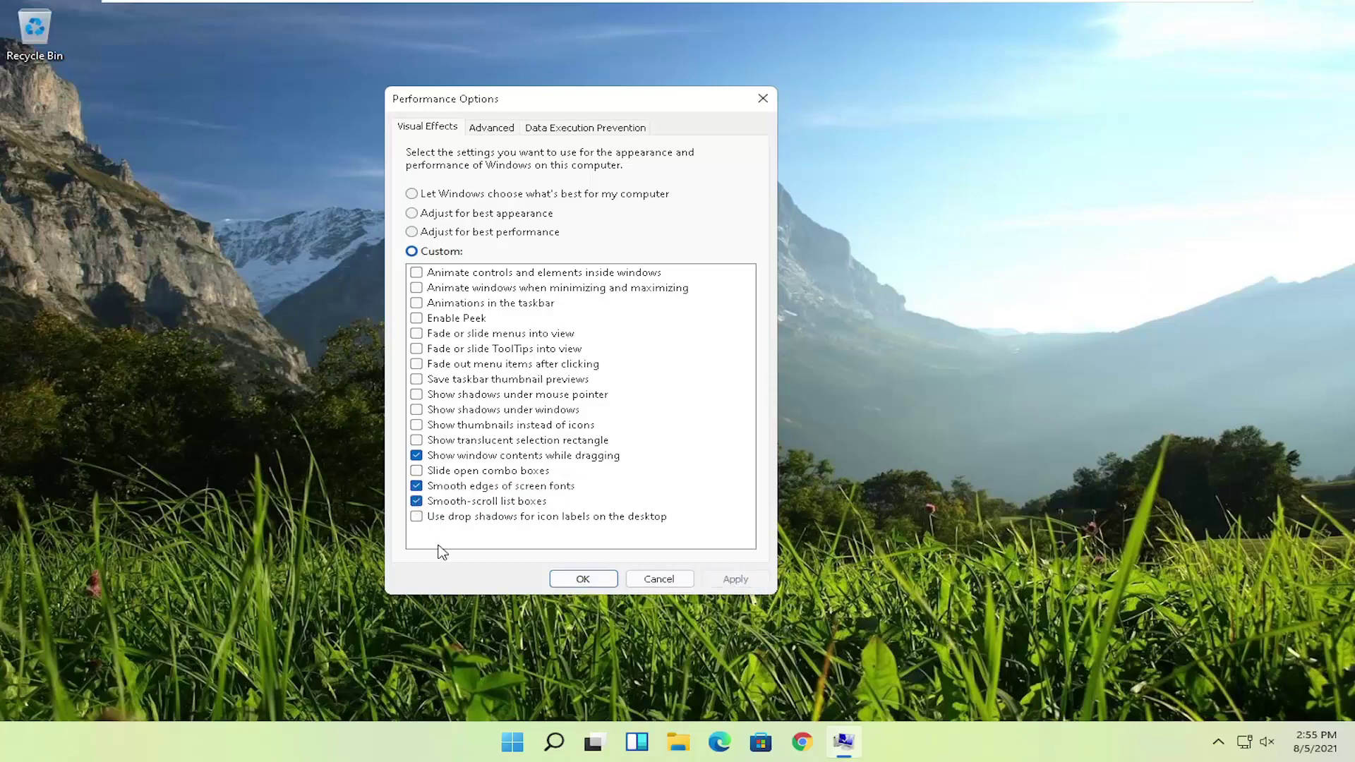
# Turn off the font-smoothing and list-scrolling effects, choose "Adjust for best performance", apply it, and close Performance Options.
pyautogui.click(416, 501)
pyautogui.click(417, 486)
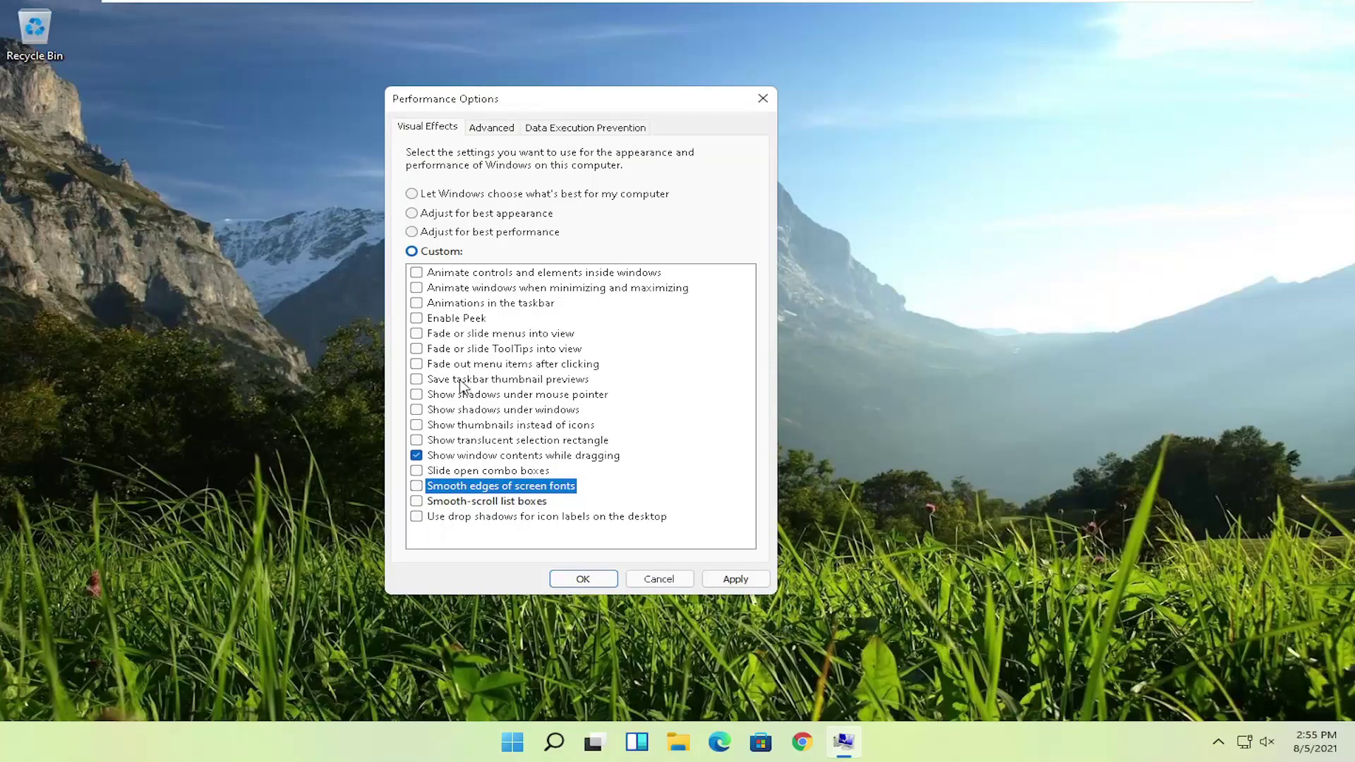
pyautogui.click(444, 233)
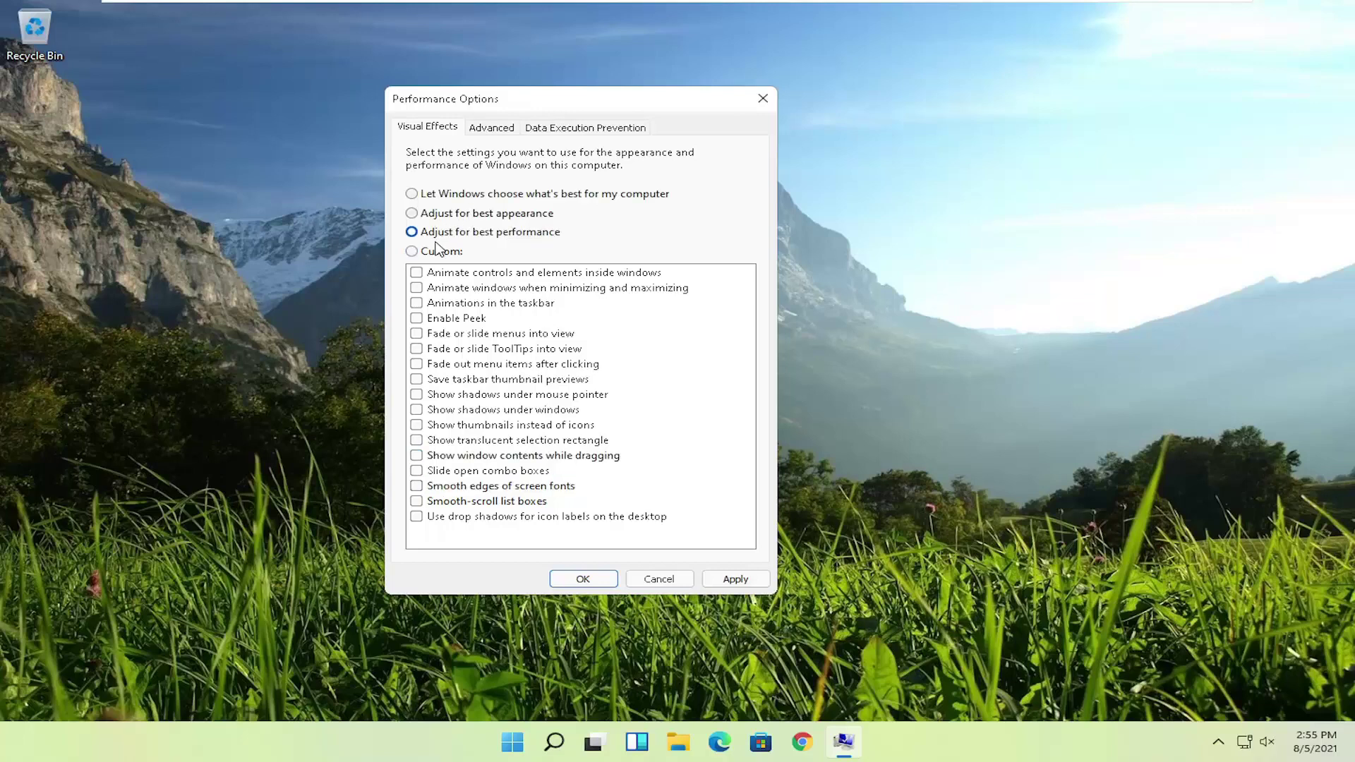
pyautogui.click(734, 579)
pyautogui.click(583, 578)
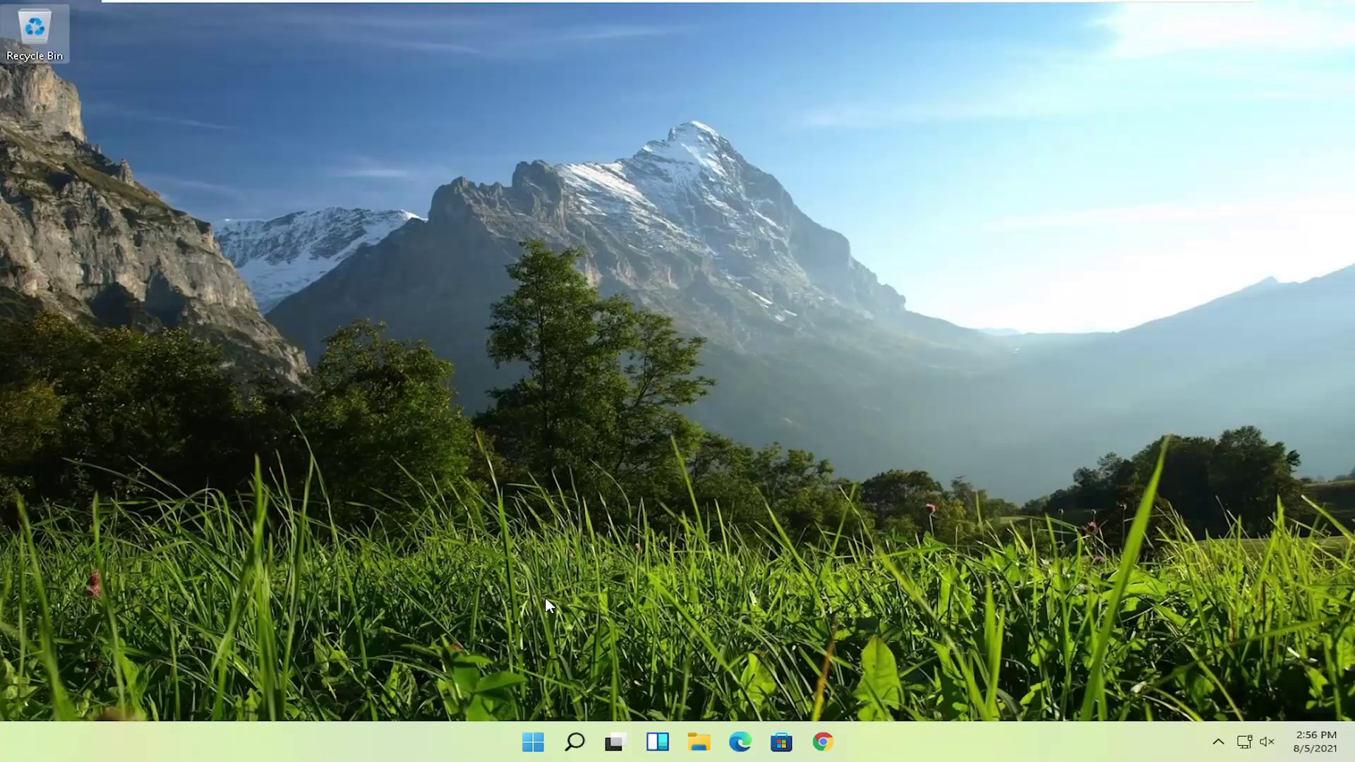
# Search for "disk cleanup", open Disk Cleanup for the C: drive, and reposition its window.
pyautogui.click(576, 742)
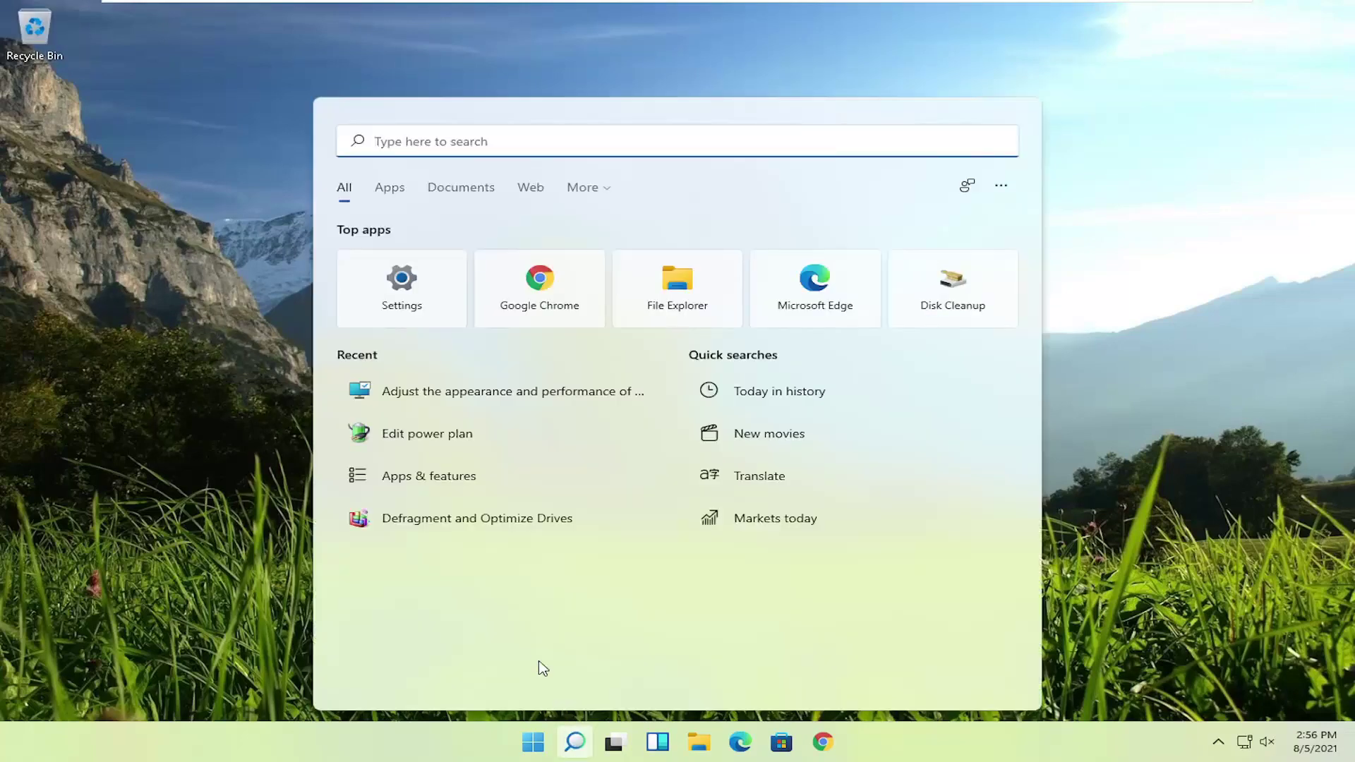
pyautogui.write('disk ')
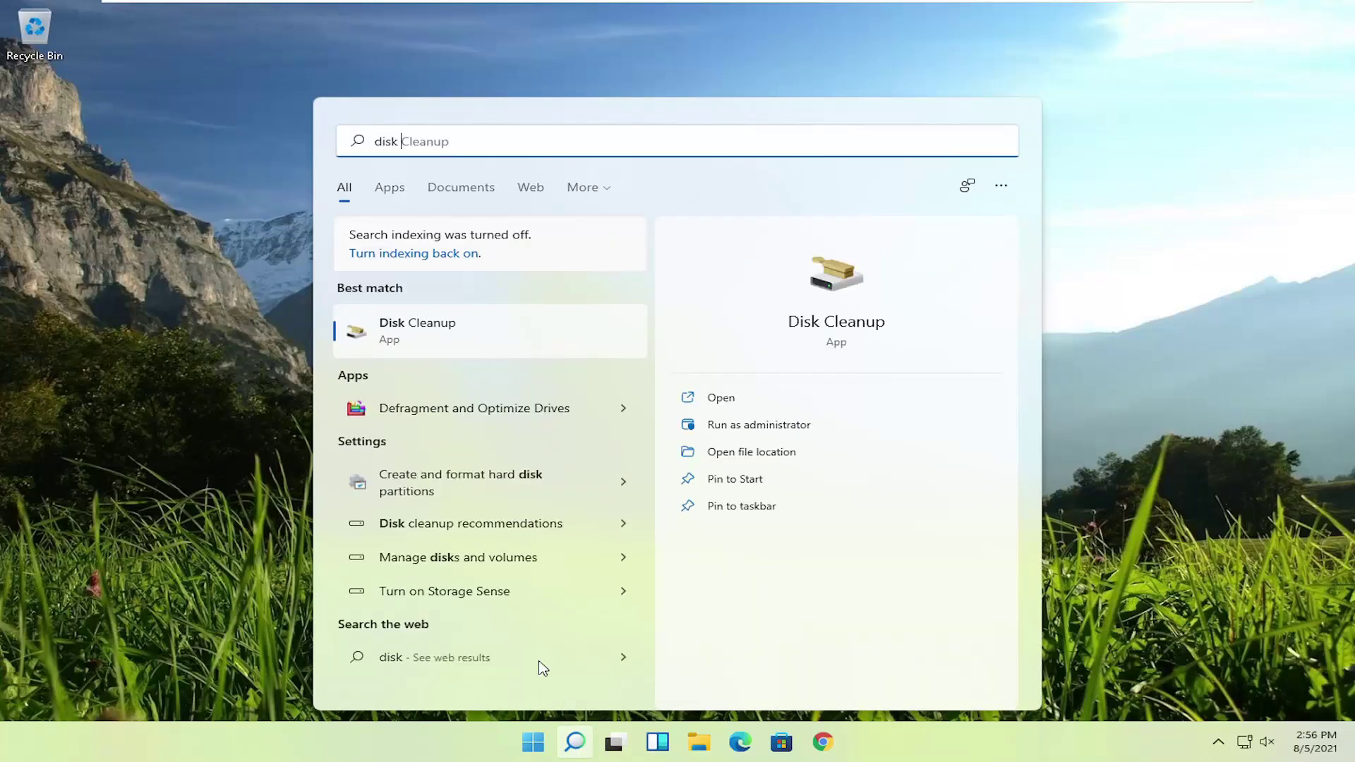
pyautogui.write('cleanup')
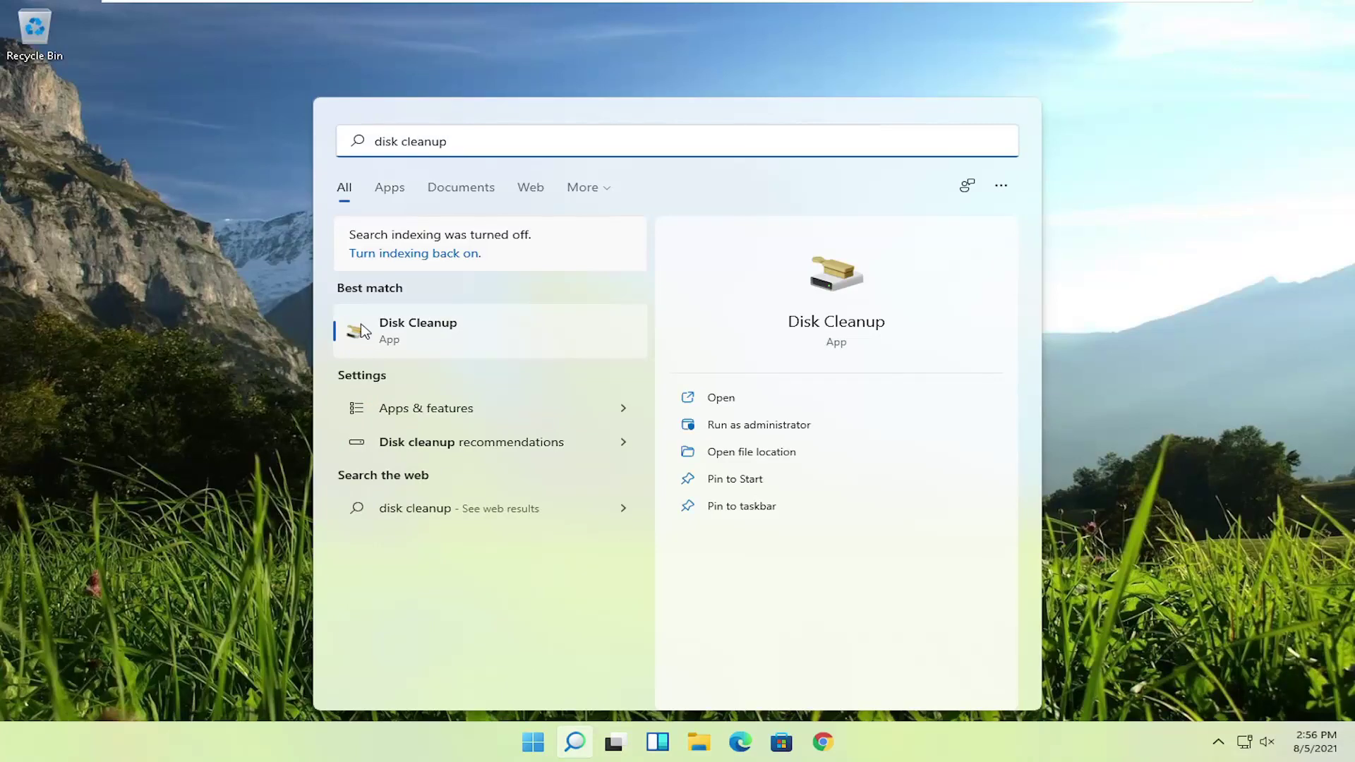
pyautogui.click(417, 332)
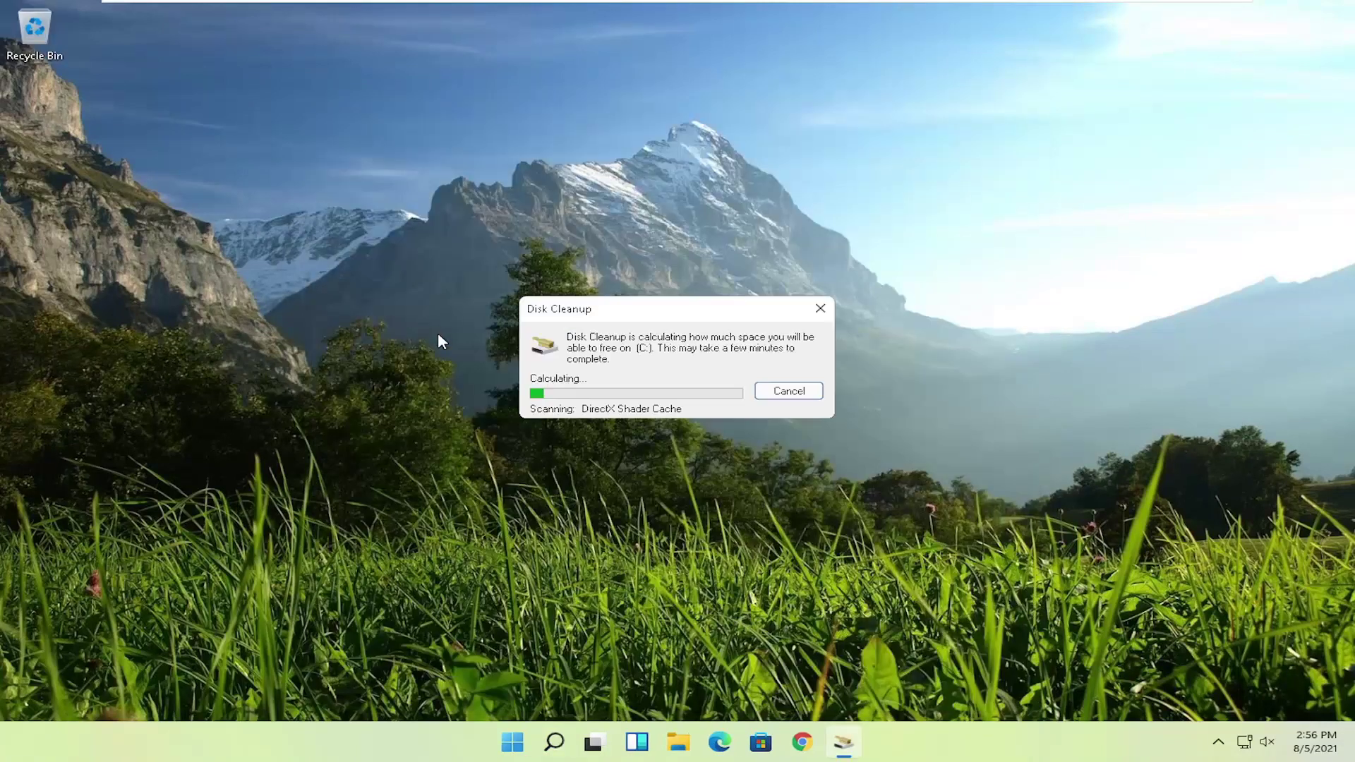
pyautogui.moveTo(364, 148); pyautogui.dragTo(617, 123)
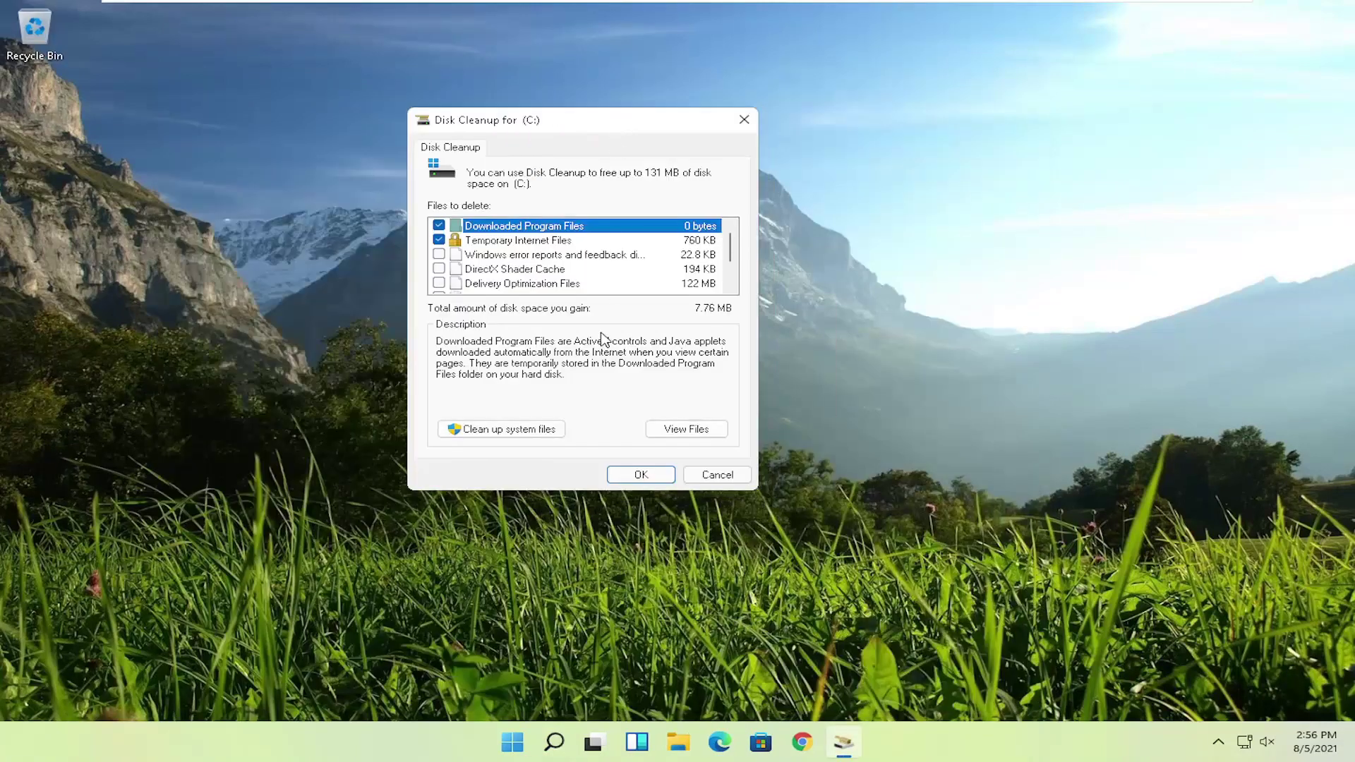
# Rescan the C: drive including system files and permanently delete the preselected file categories.
pyautogui.click(498, 430)
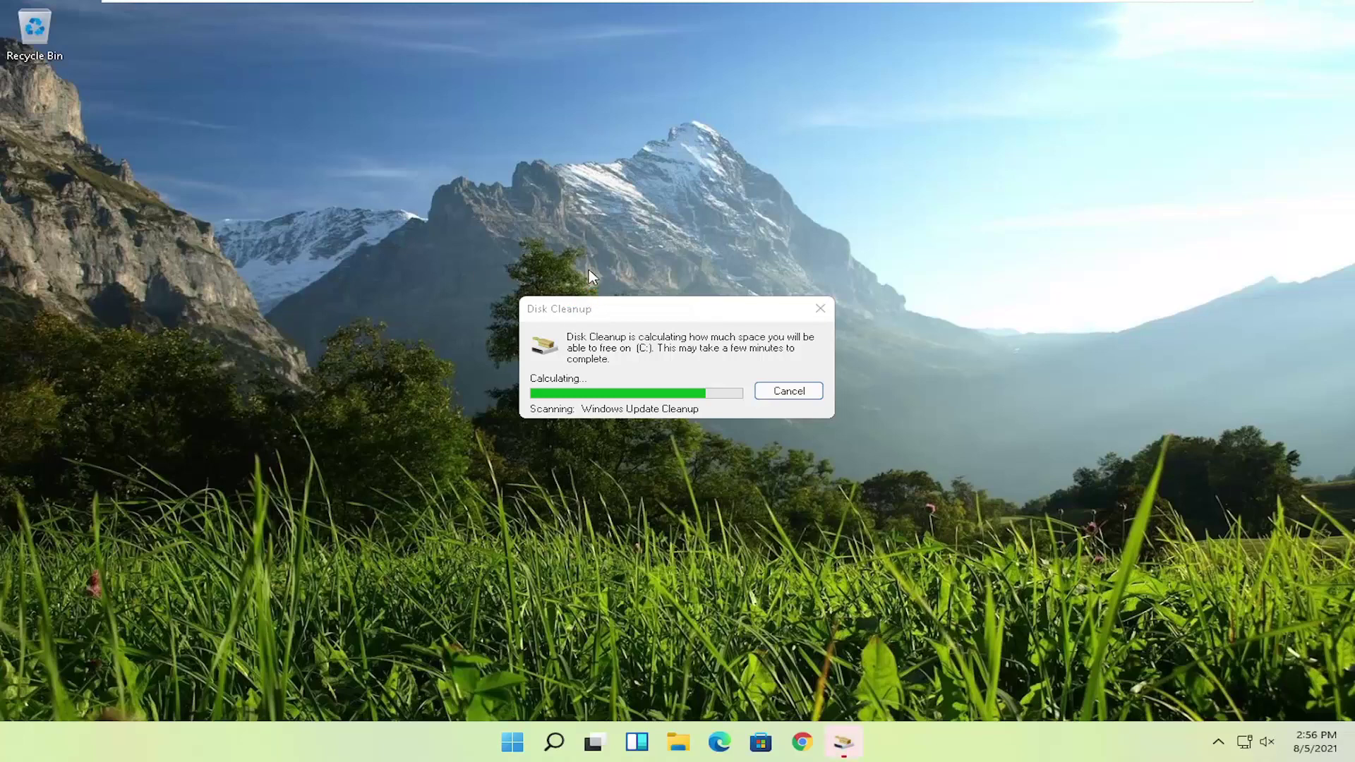
pyautogui.moveTo(359, 168); pyautogui.dragTo(616, 139)
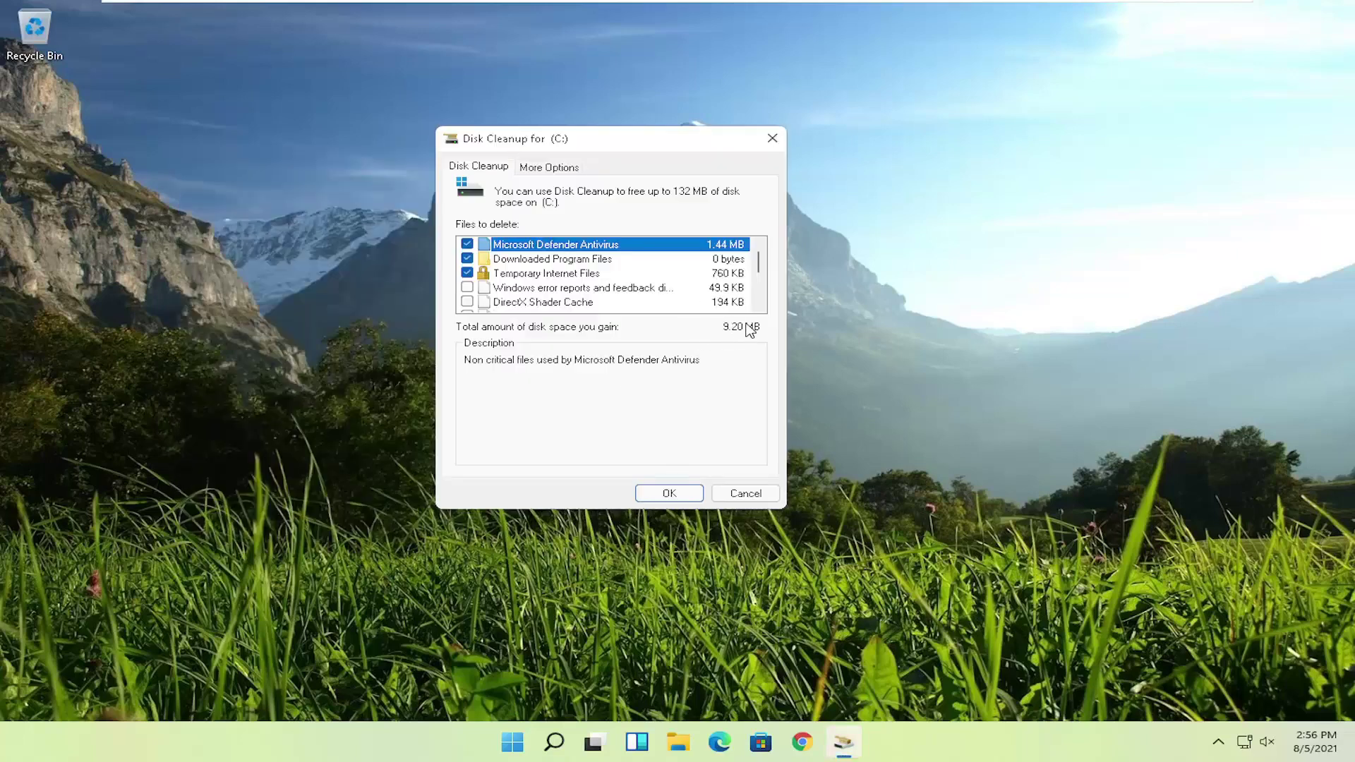
pyautogui.click(681, 495)
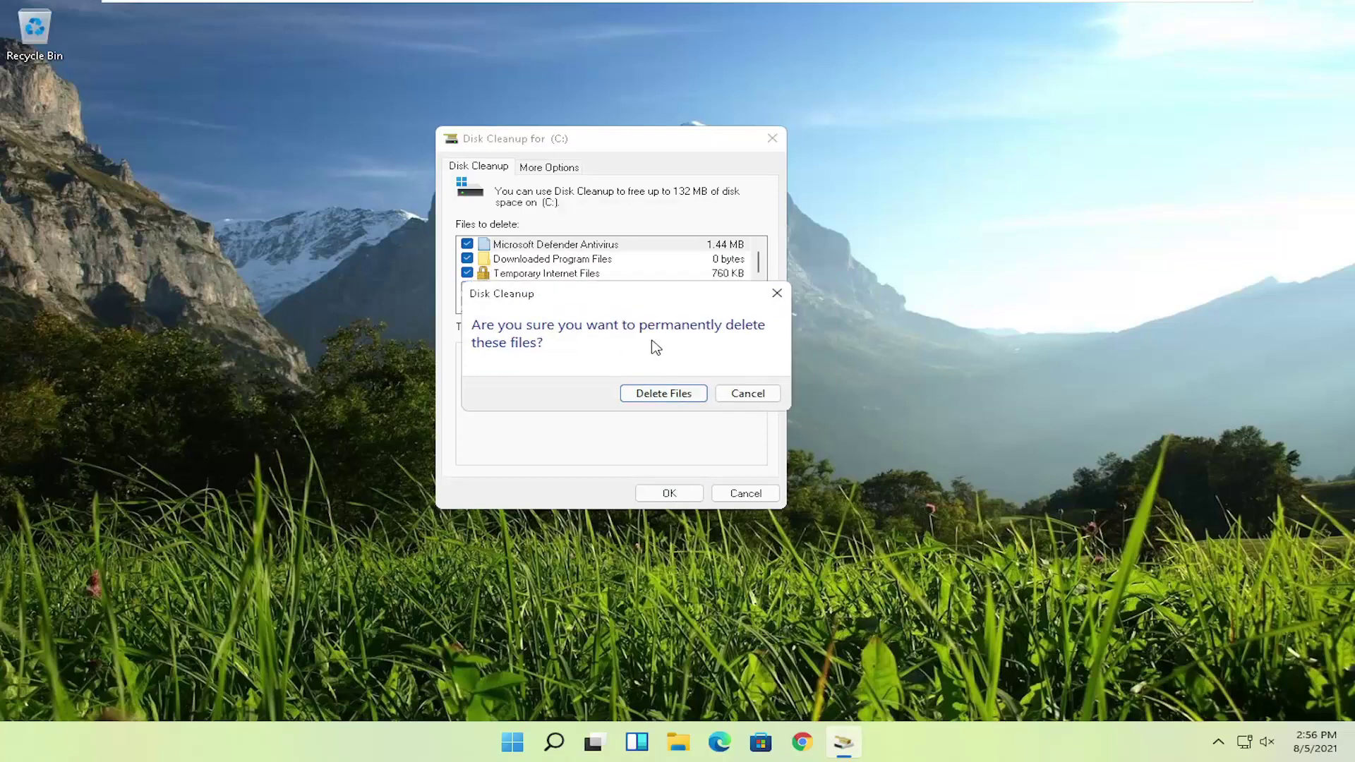
pyautogui.click(656, 396)
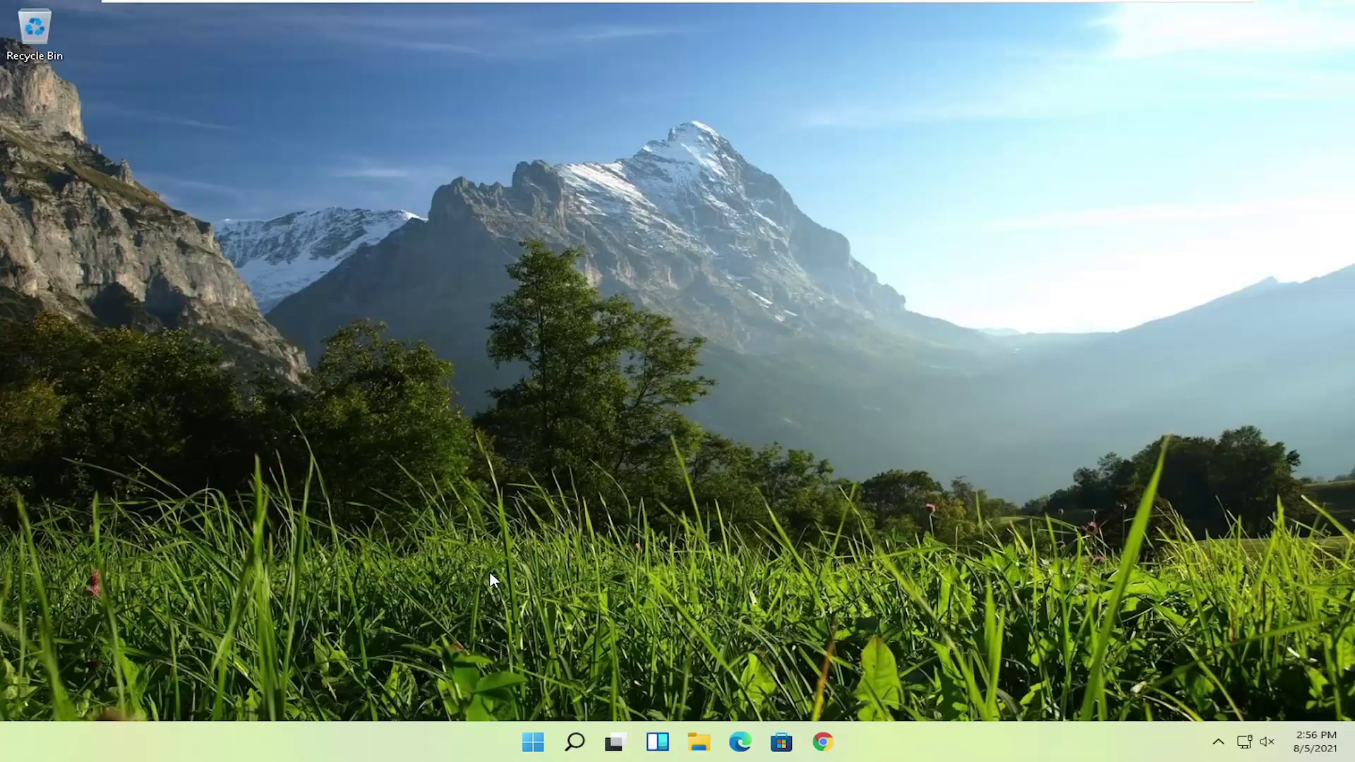
# Search for "disk defrag" and open Defragment and Optimize Drives.
pyautogui.click(533, 741)
pyautogui.write('disk dea')
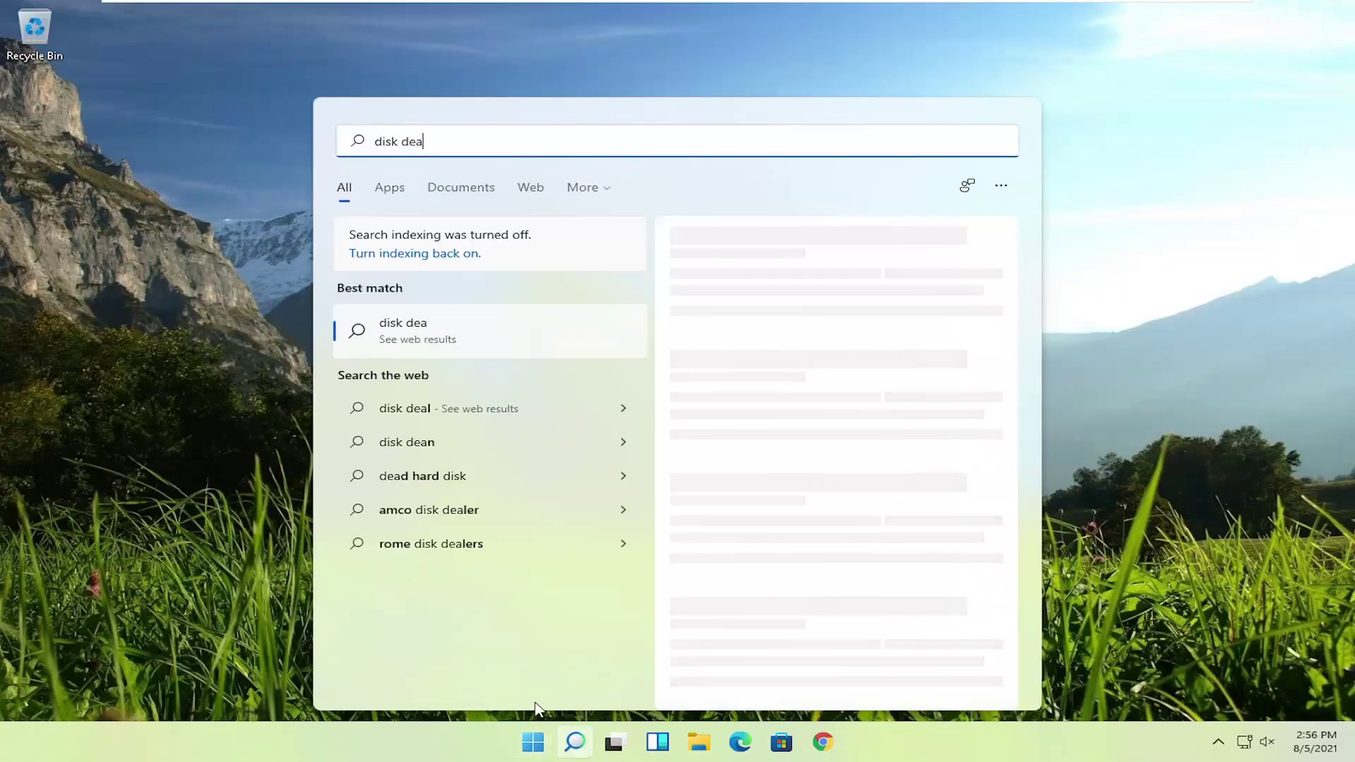
pyautogui.press('BackSpace')
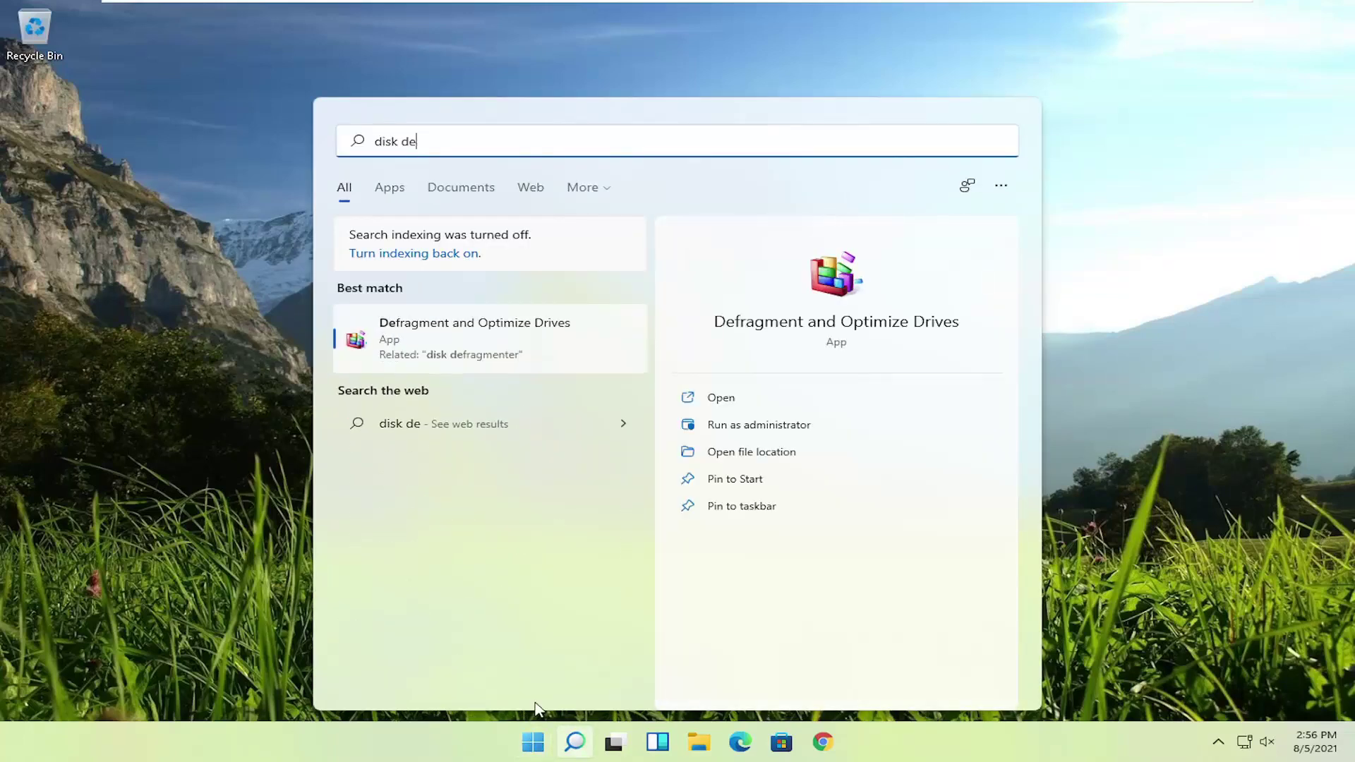
pyautogui.write('frag')
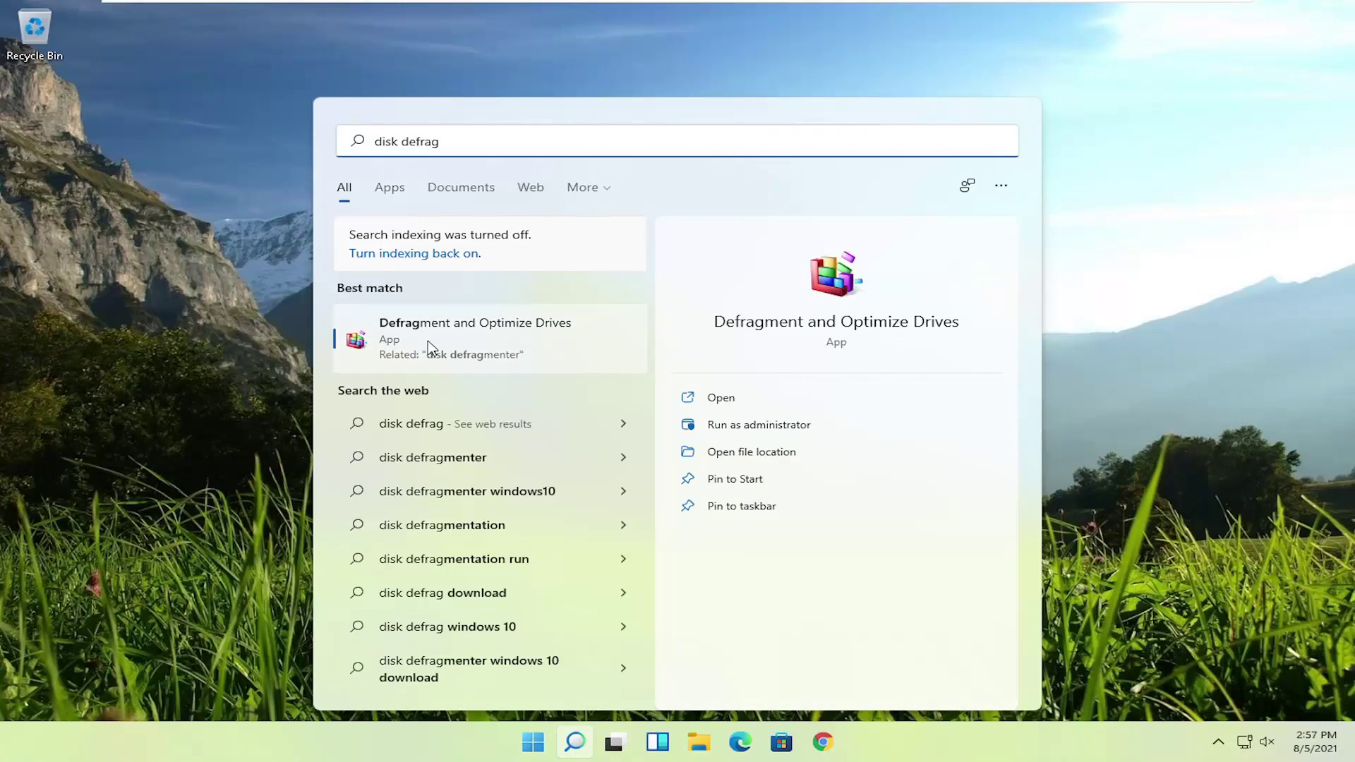
pyautogui.click(508, 344)
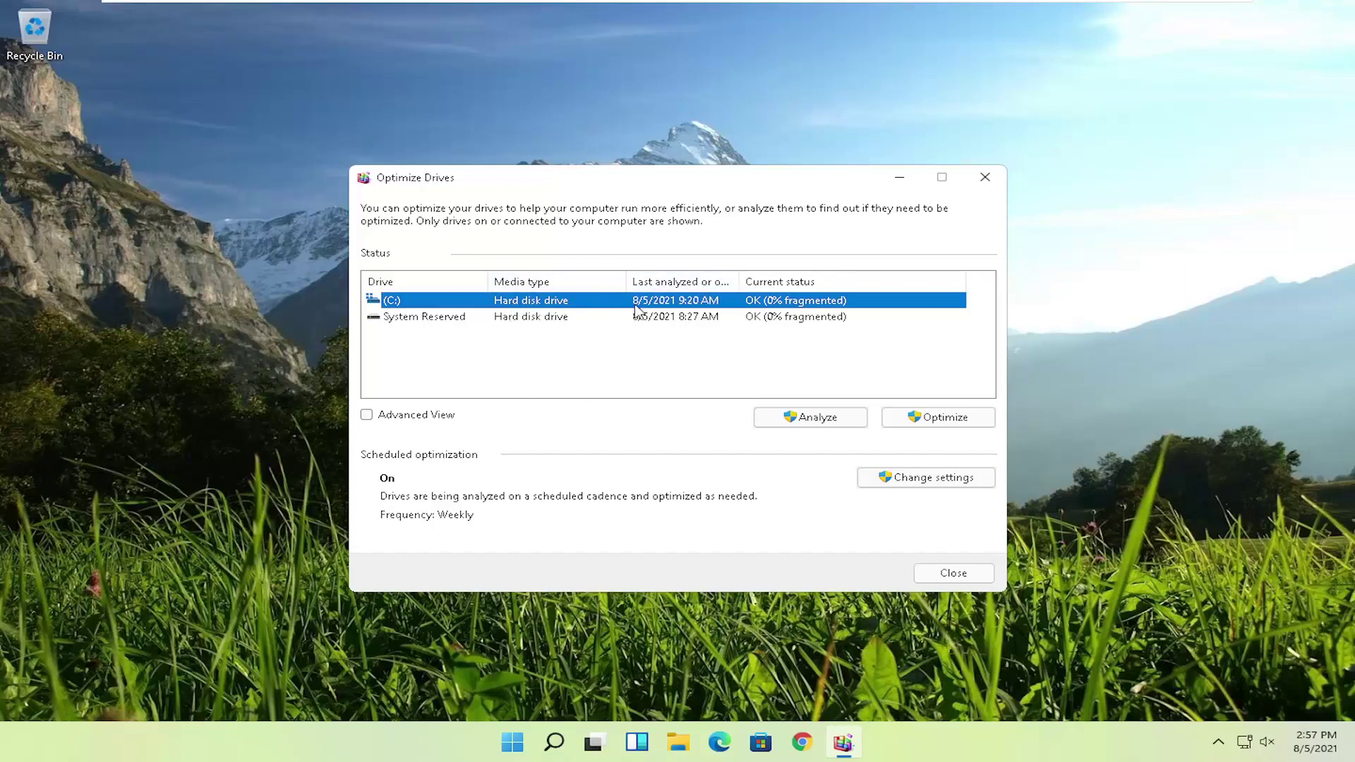
# Optimize the C: drive and close the Optimize Drives window.
pyautogui.moveTo(547, 185); pyautogui.dragTo(553, 183)
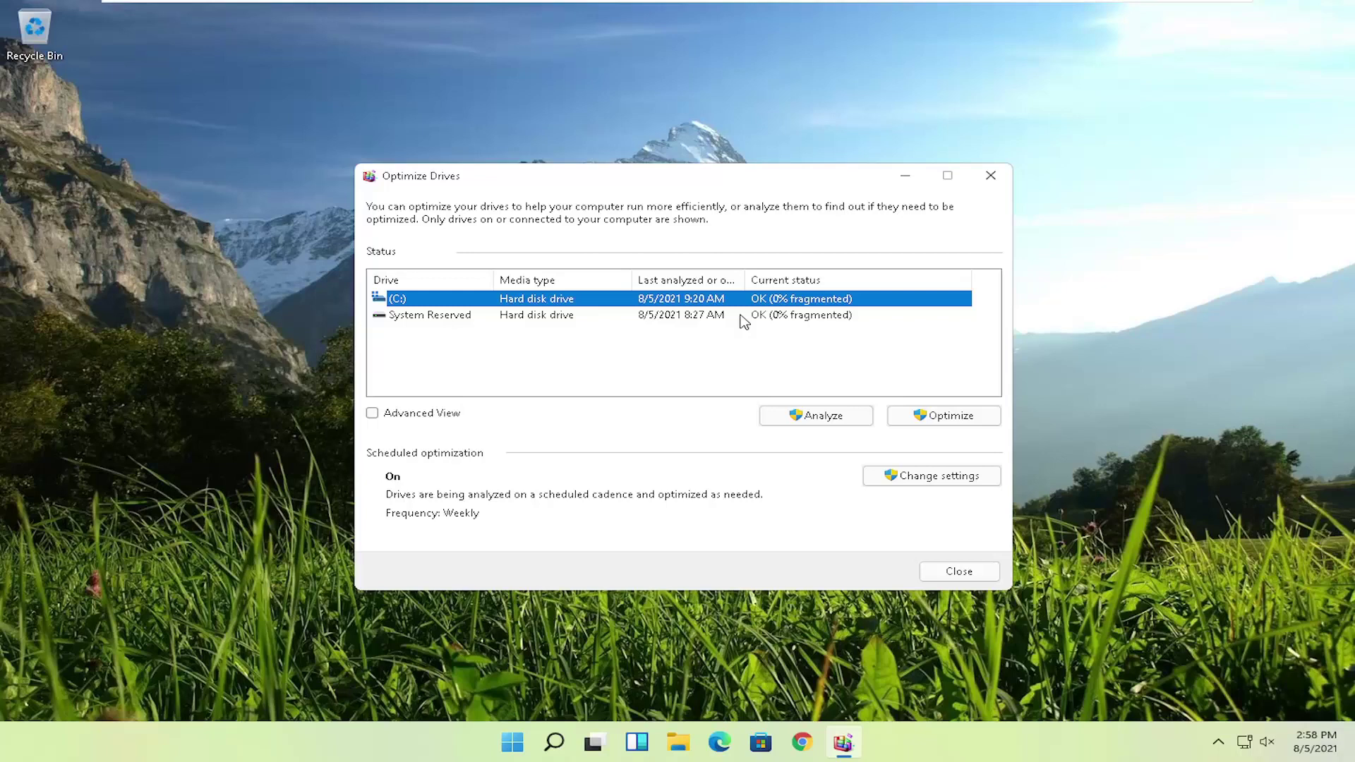
pyautogui.click(911, 424)
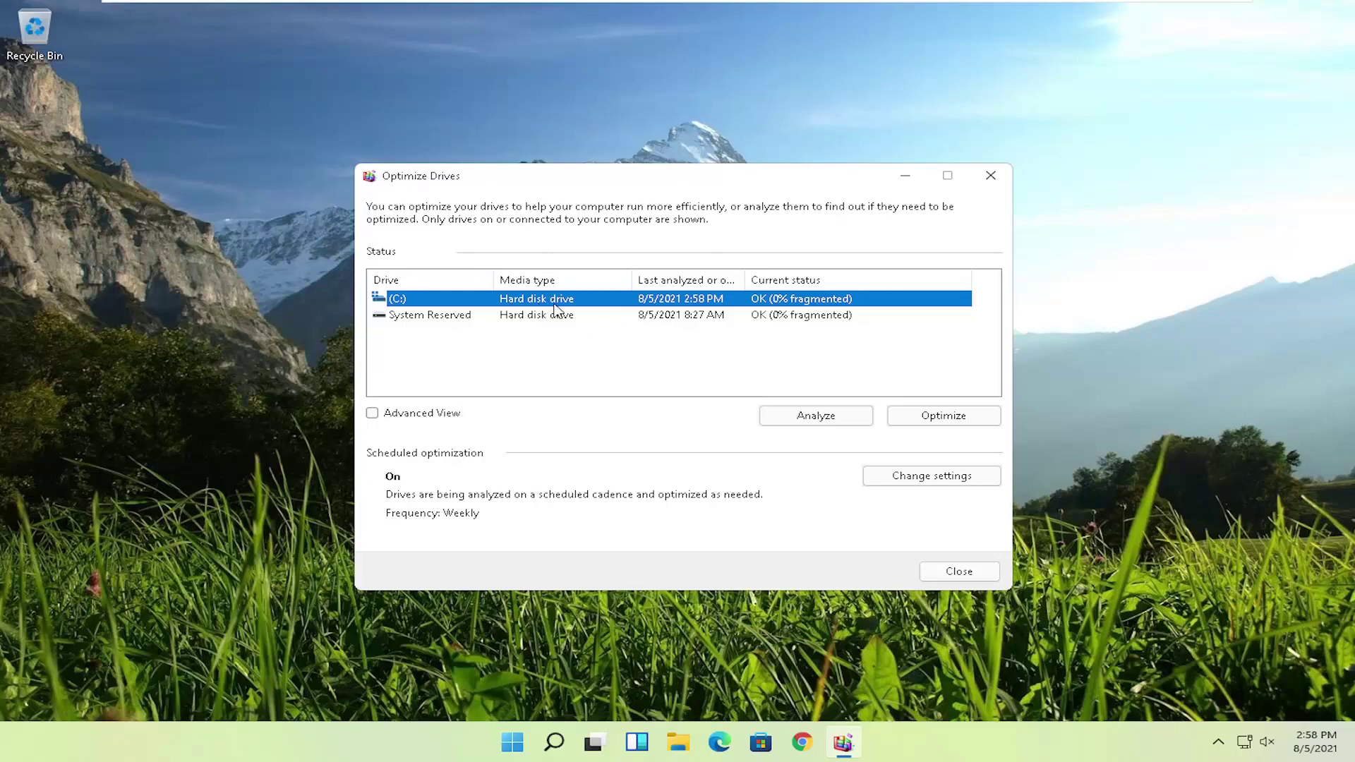
pyautogui.click(991, 175)
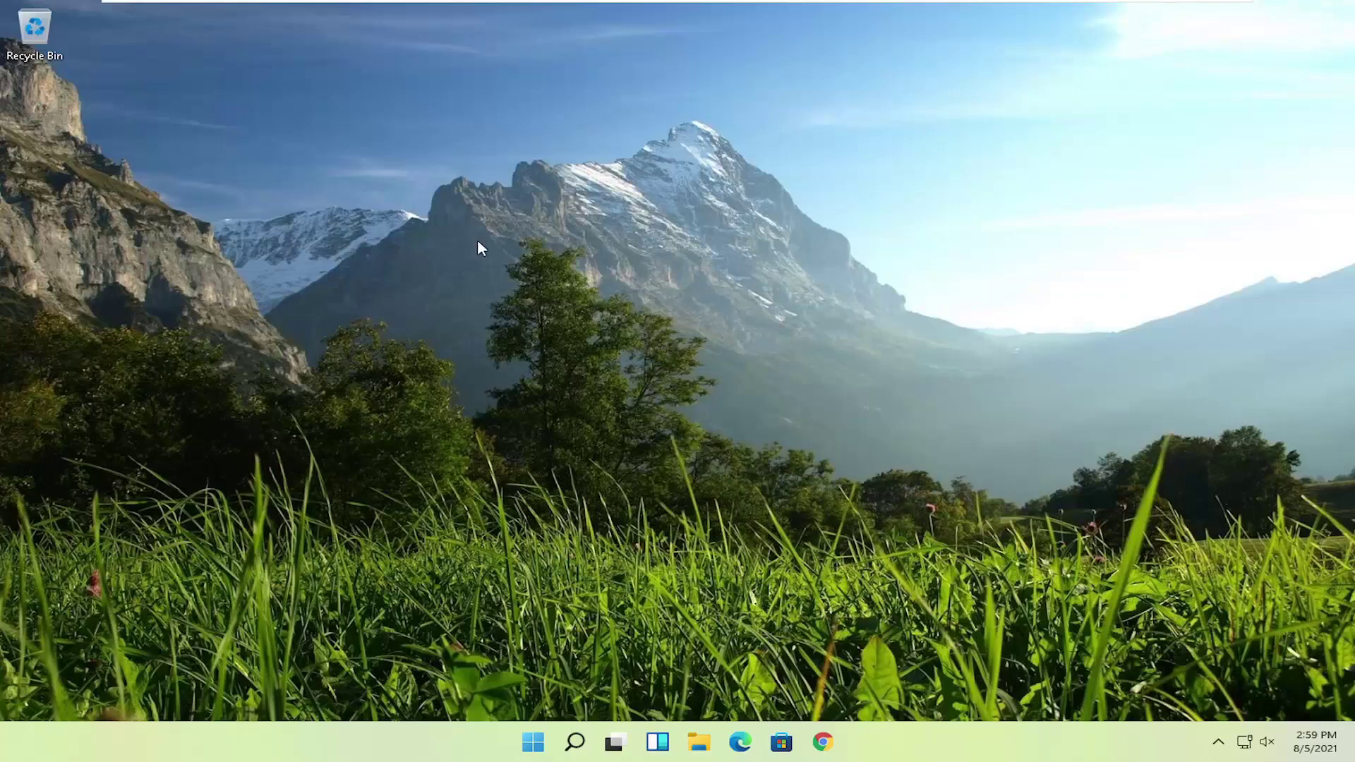
# Search for "cmd", run Command Prompt as administrator, allow it to make changes, and move its window toward the middle of the desktop.
pyautogui.click(578, 741)
pyautogui.write('cmd')
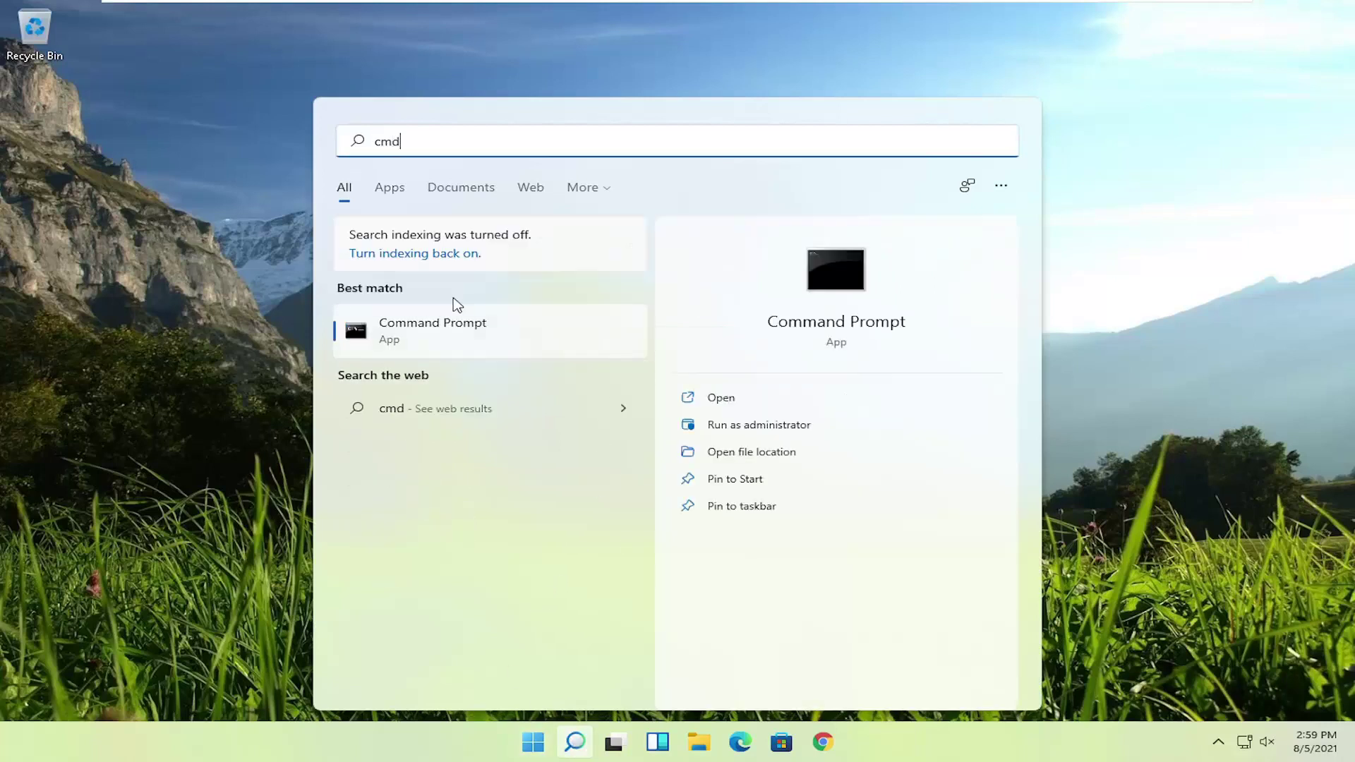
pyautogui.rightClick(414, 331)
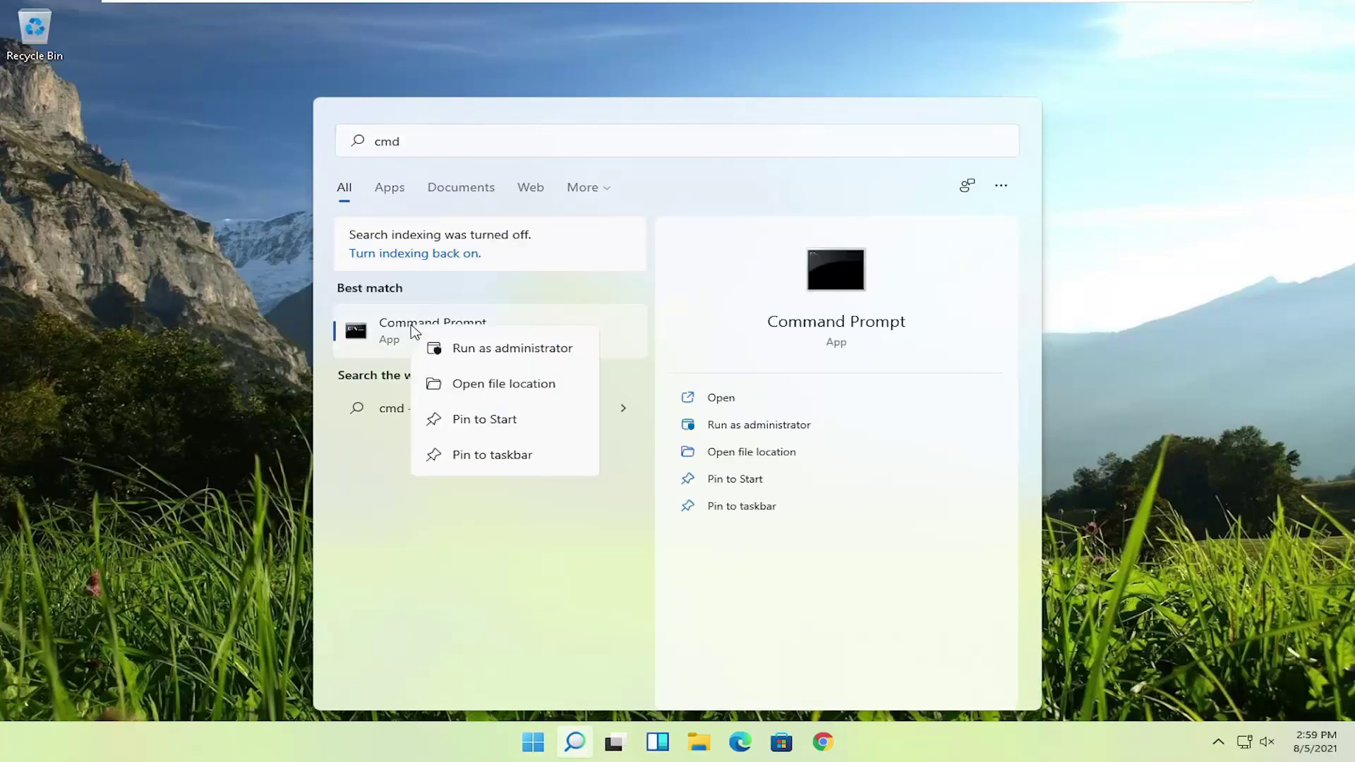
pyautogui.click(485, 349)
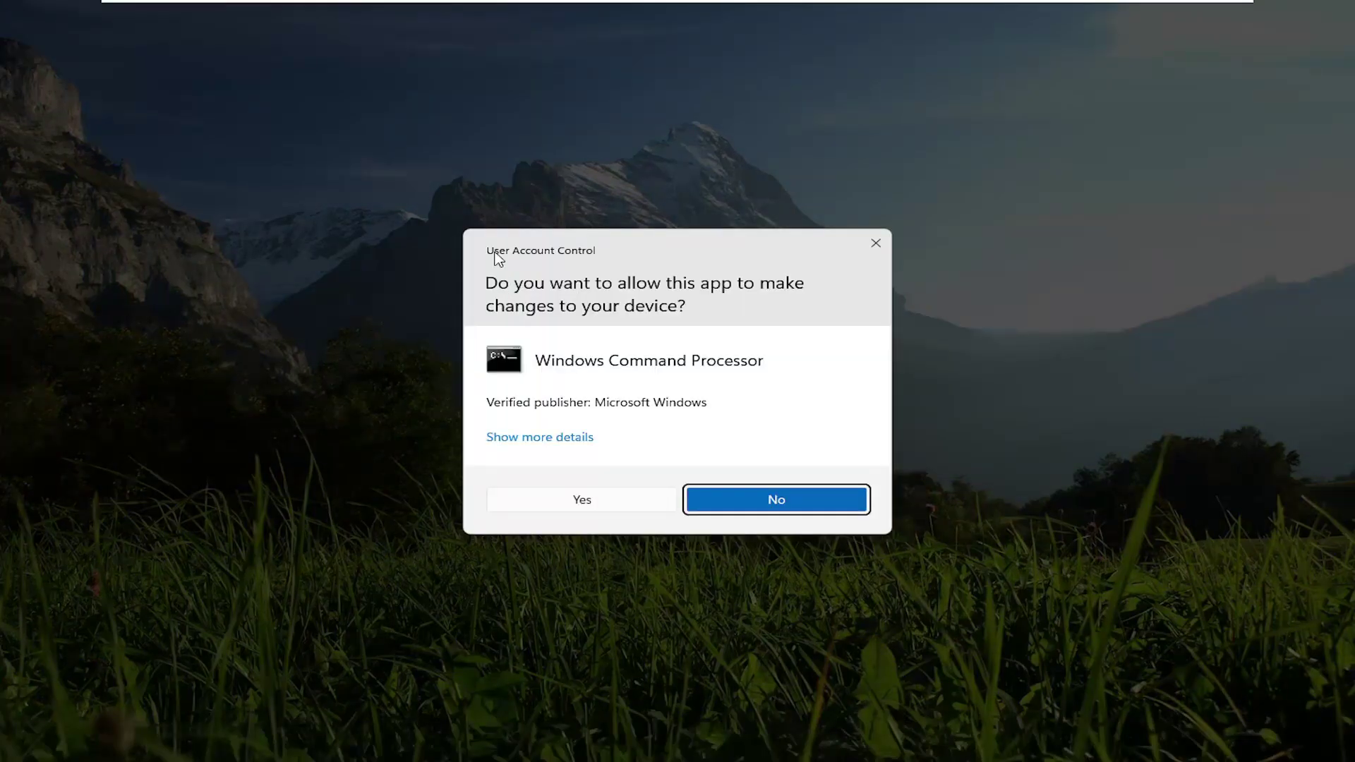
pyautogui.click(559, 500)
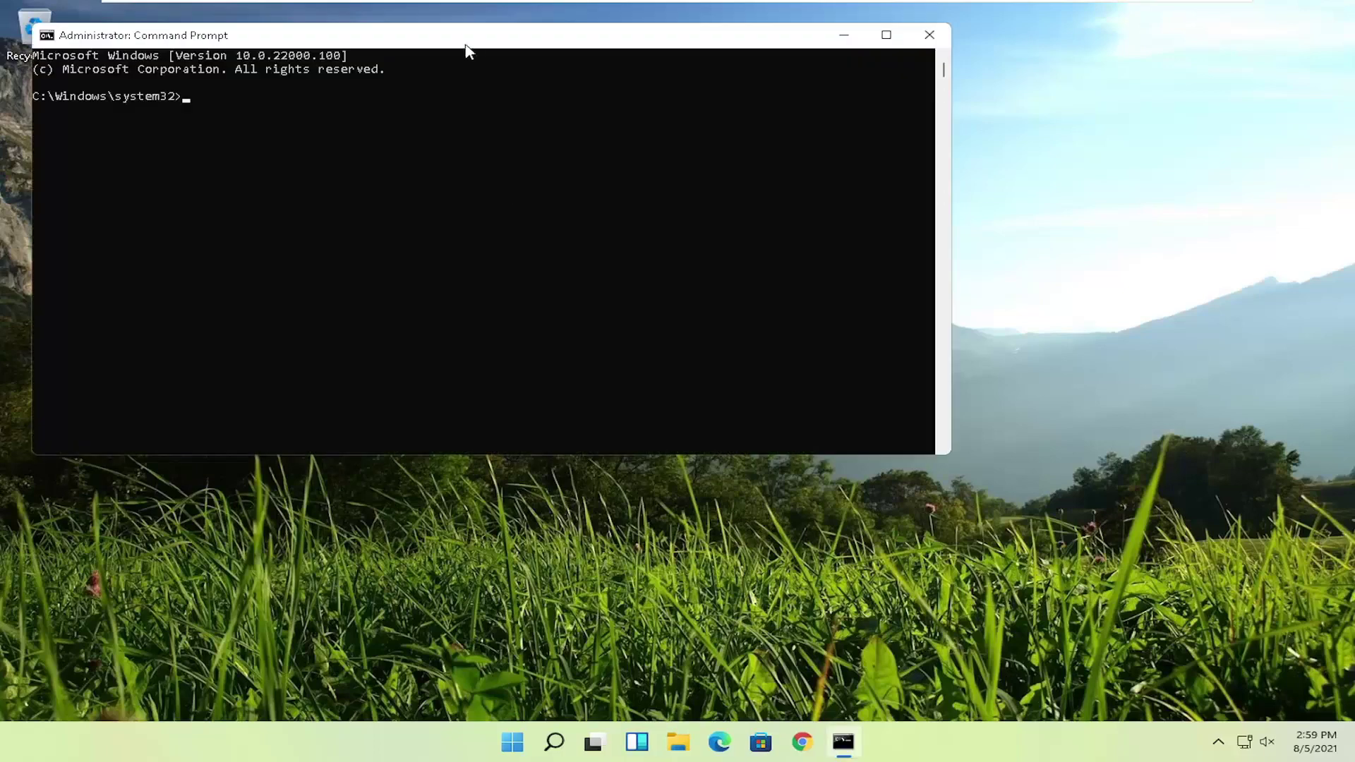
pyautogui.moveTo(470, 50); pyautogui.dragTo(619, 122)
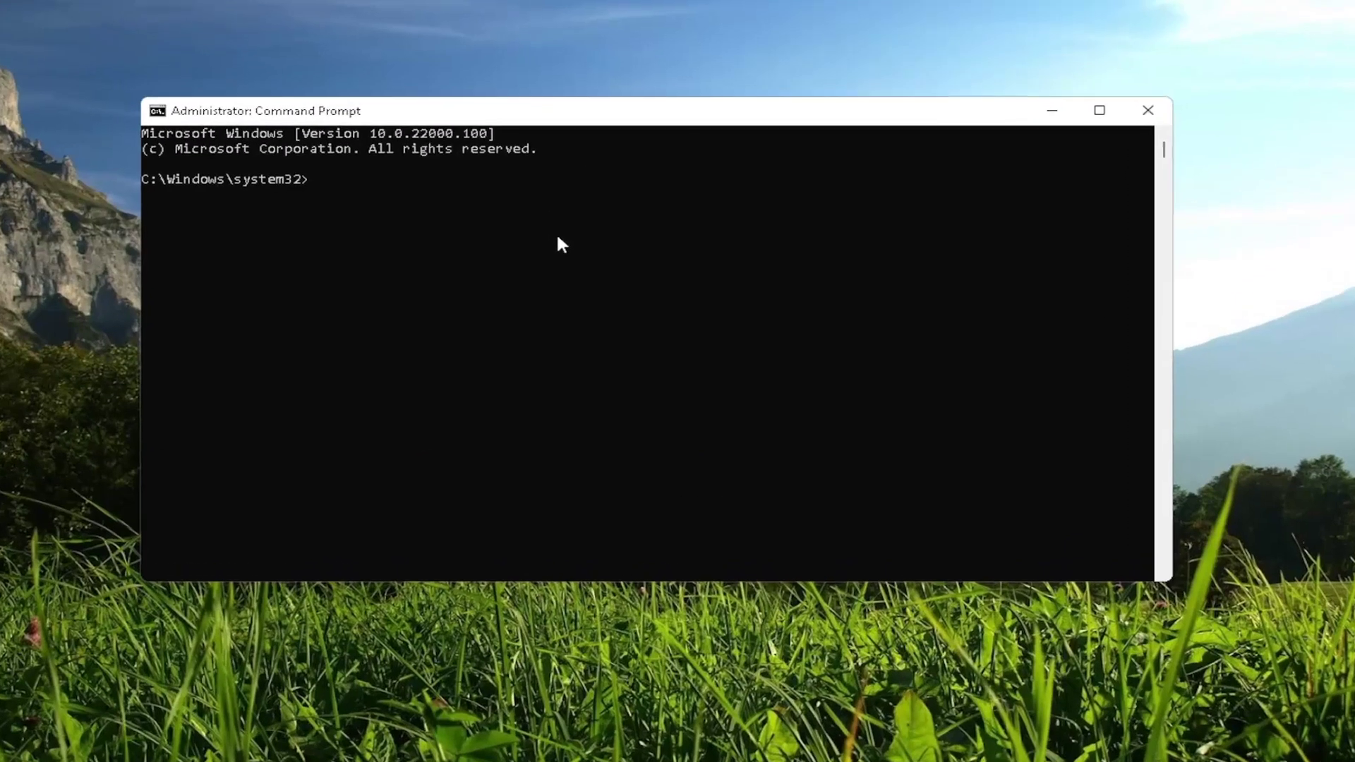
# Run the system file check with "sfc /scannow" and close Command Prompt once the scan has finished.
pyautogui.write('sf')
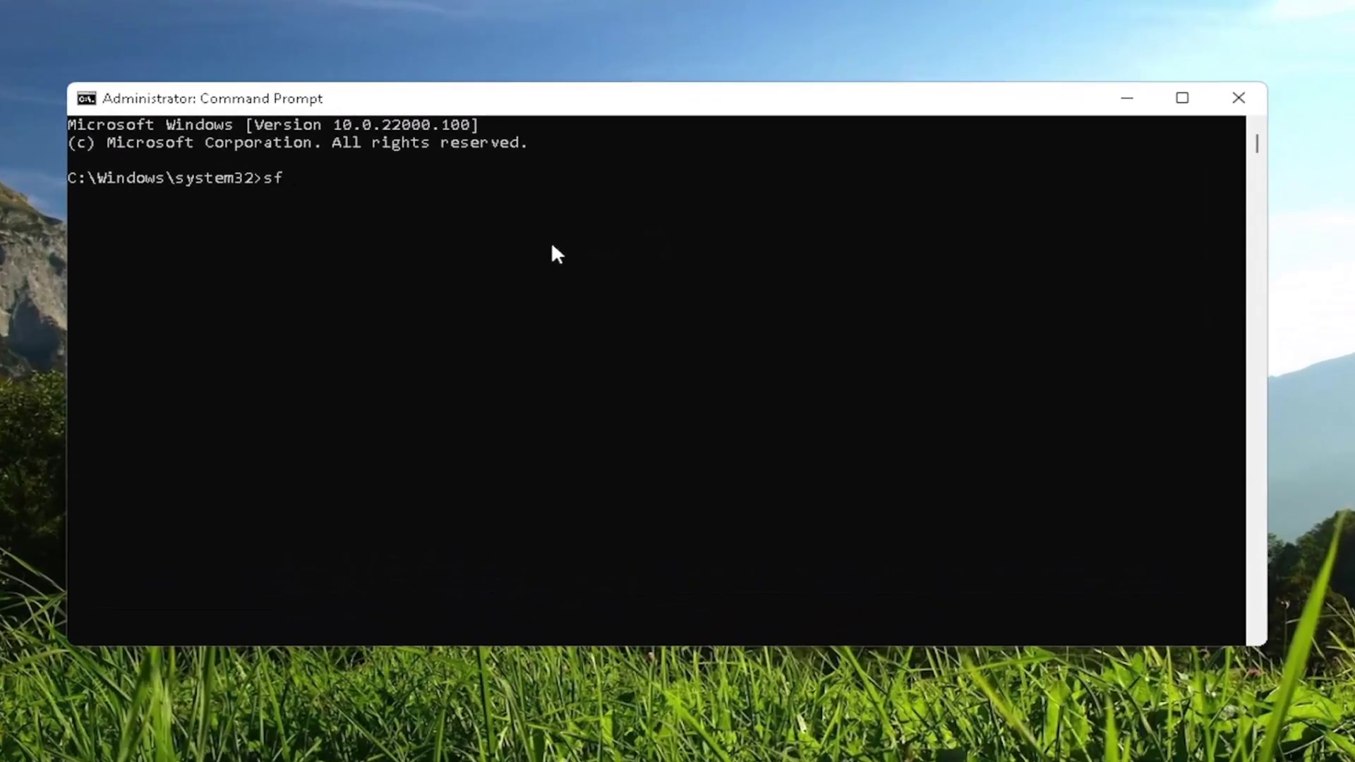
pyautogui.write('c /scannow')
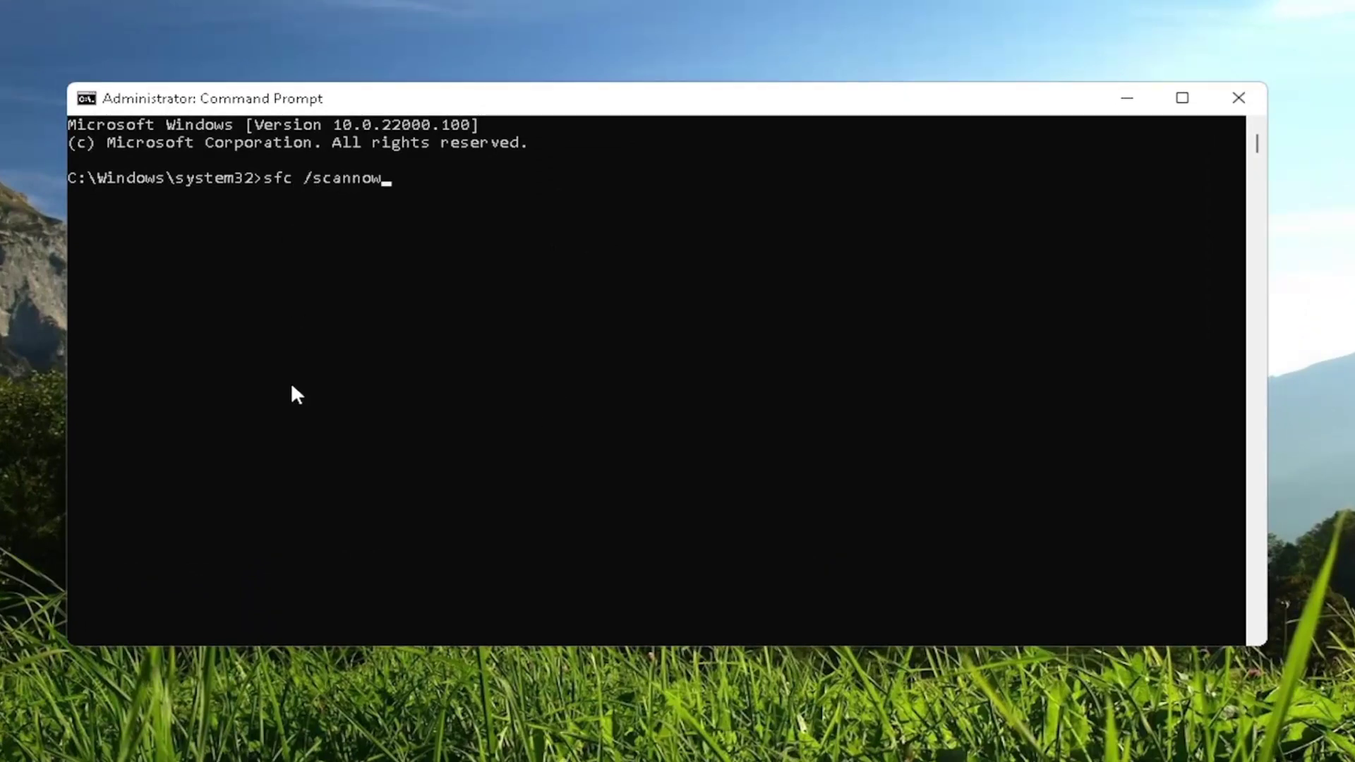
pyautogui.press('Return')
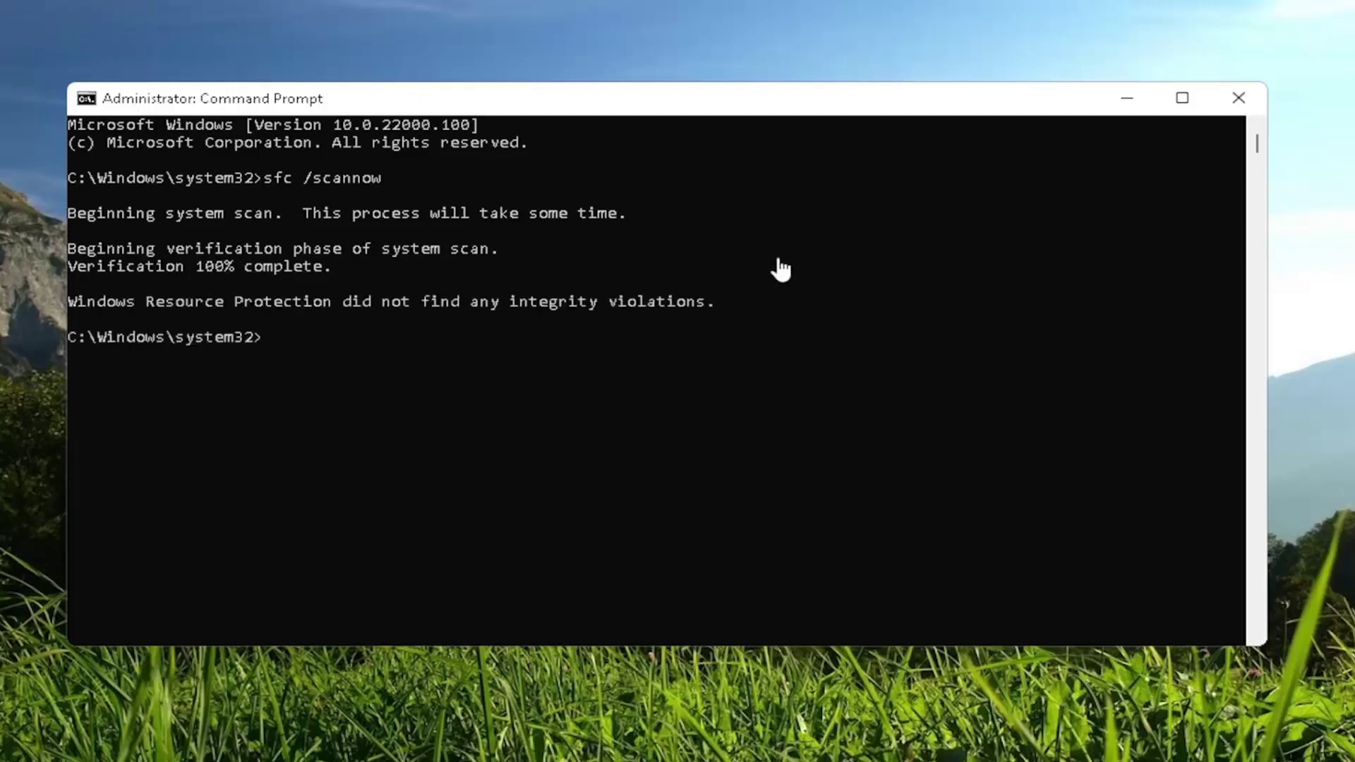
pyautogui.click(1239, 98)
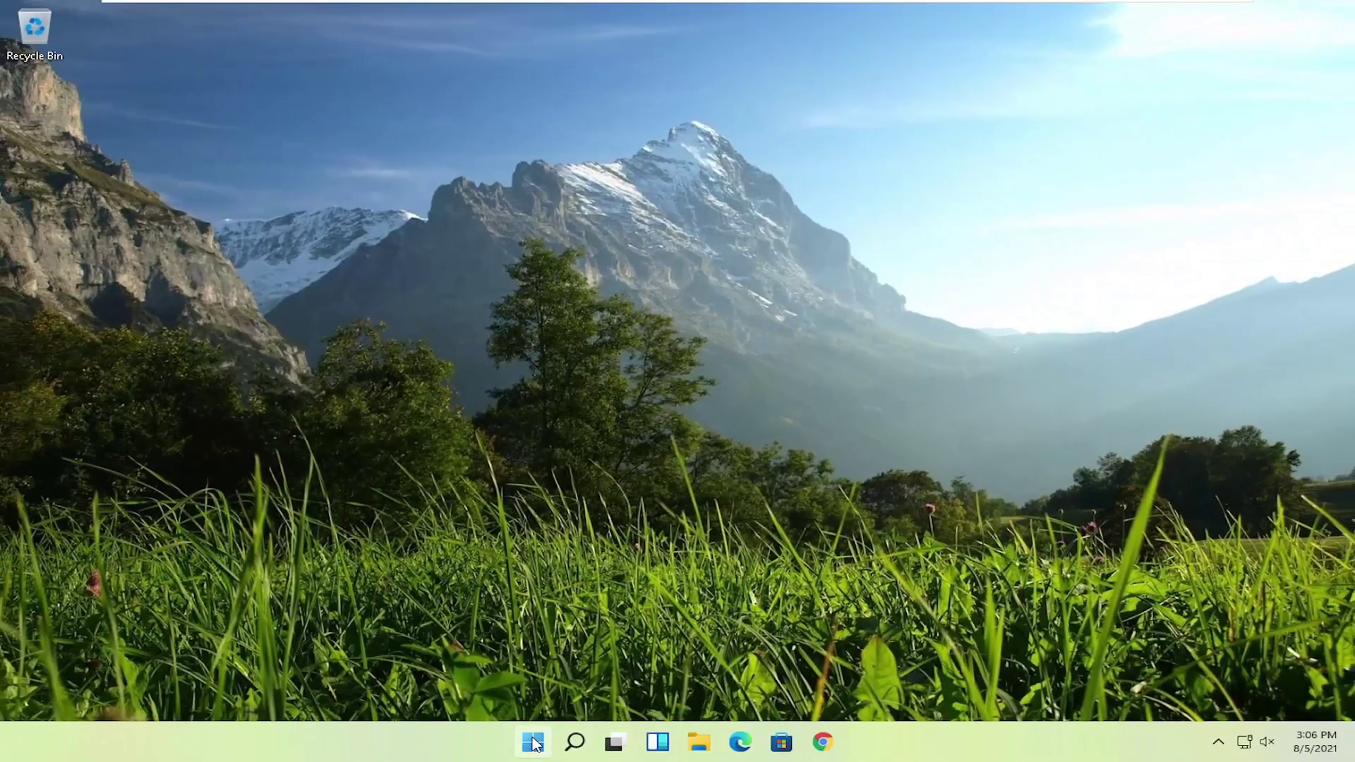
# Restart the computer.
pyautogui.rightClick(532, 741)
pyautogui.moveTo(532, 675)
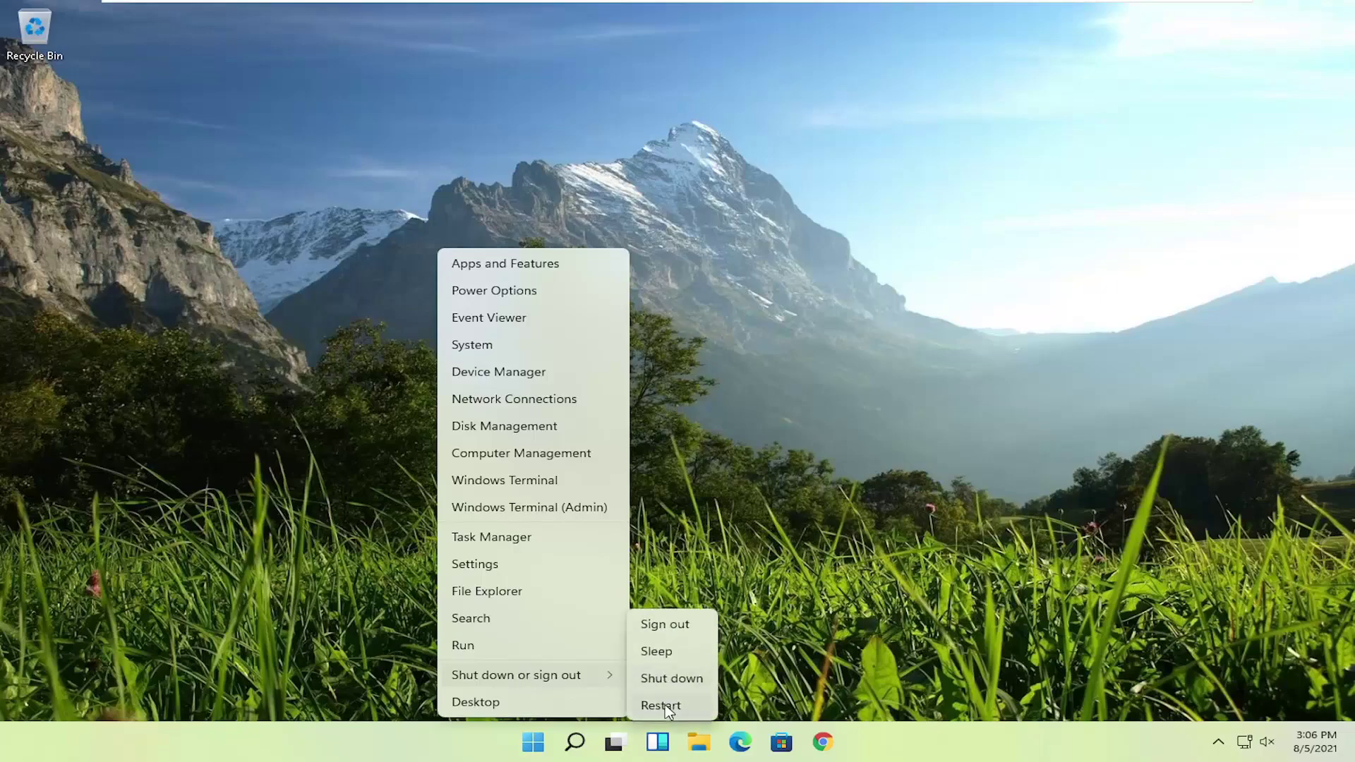
pyautogui.click(667, 706)
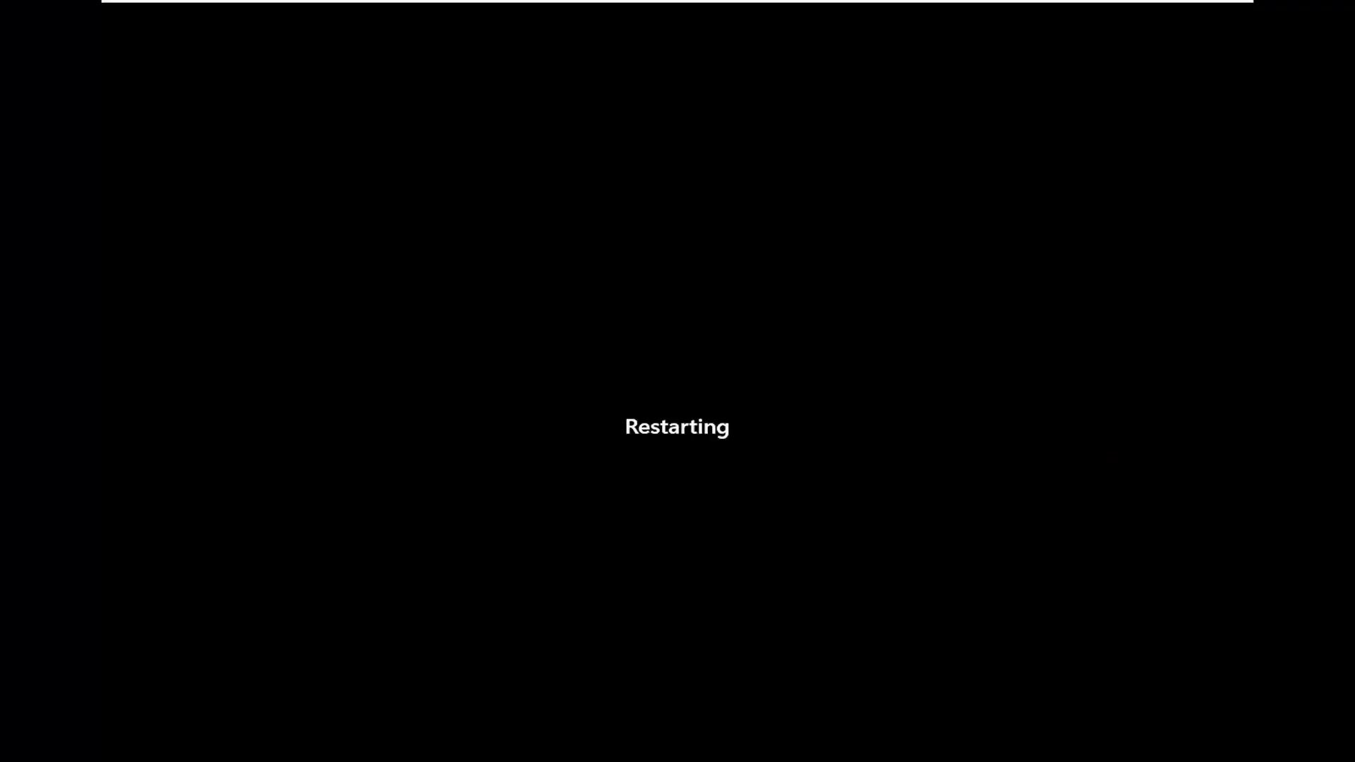